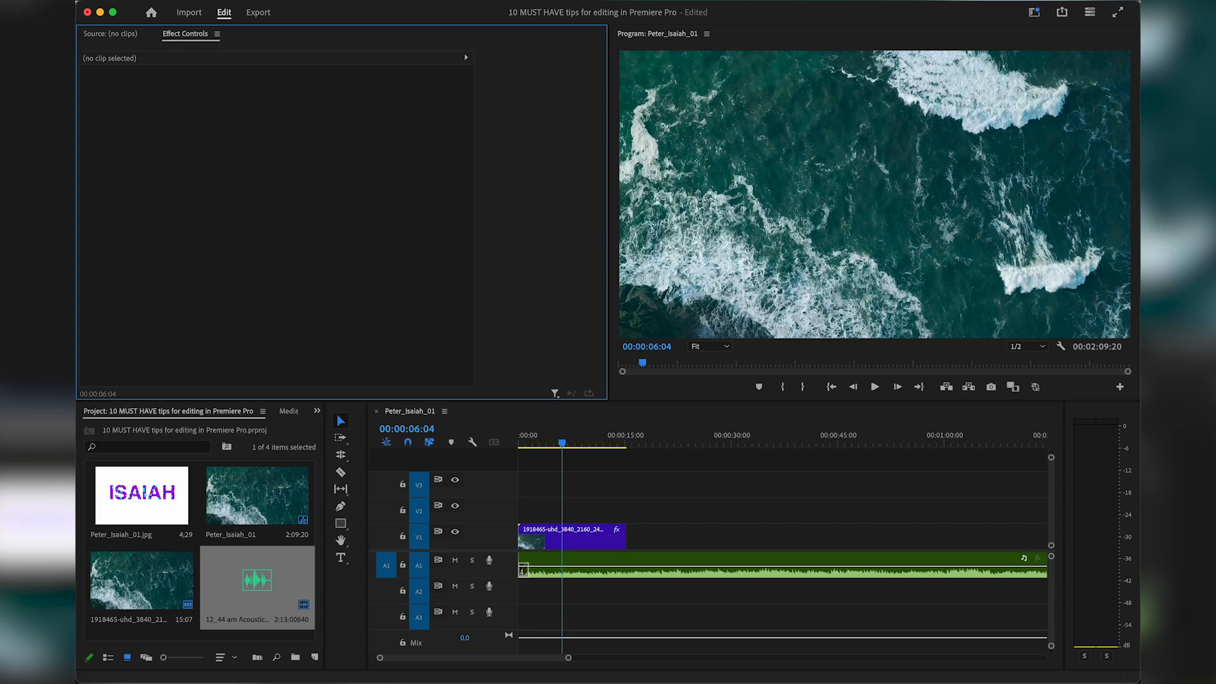
Split the ocean clip on V1 at 00:00:06:04.
{"action": "left_click", "coordinate": [152, 2]}
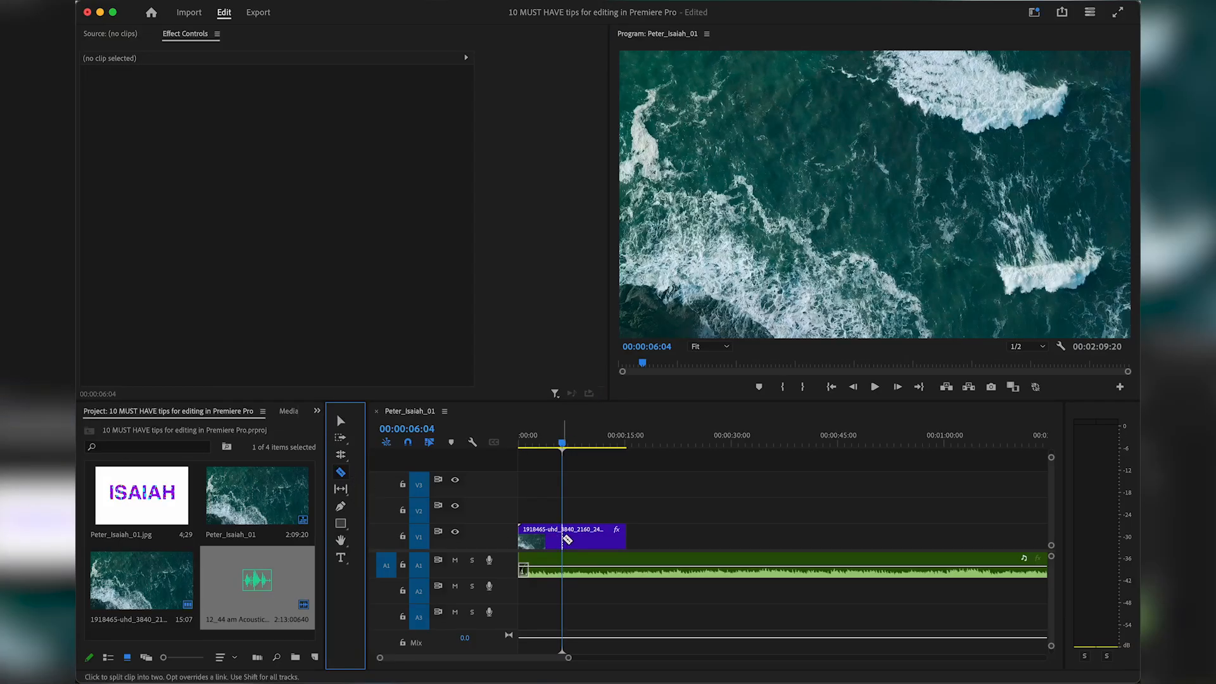
{"action": "left_click", "coordinate": [562, 536]}
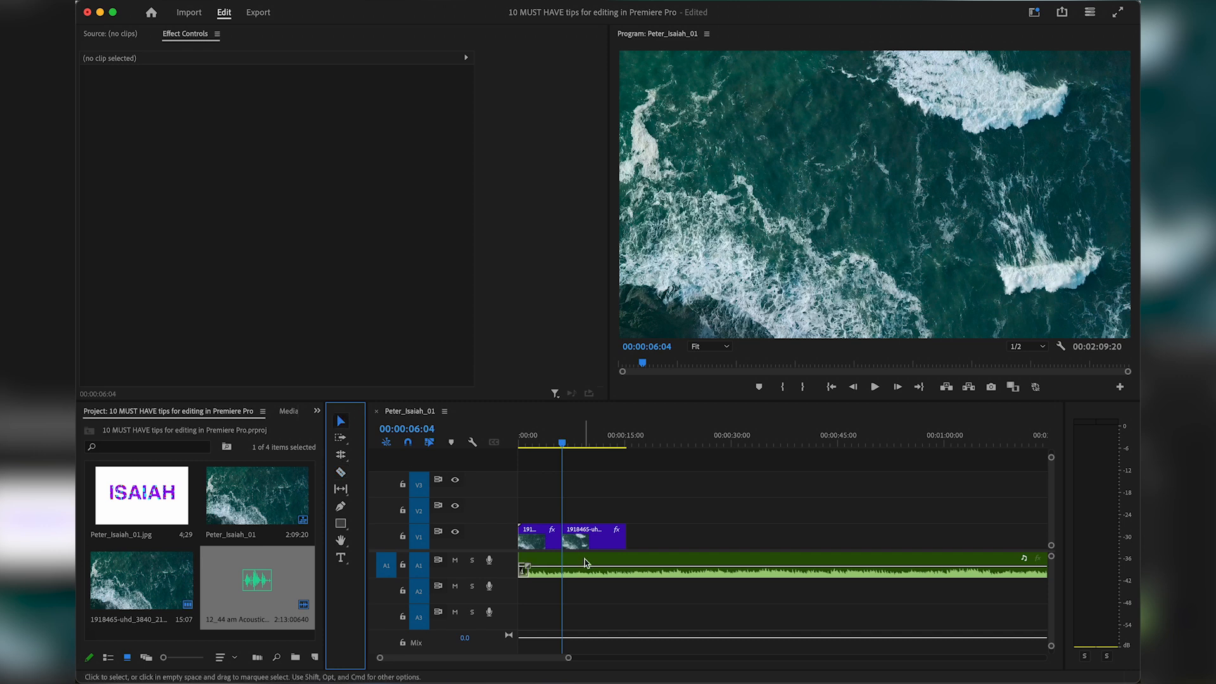
Try moving the second part of the split clip about 6 seconds later on V1, and undo the move.
{"action": "left_click_drag", "start_coordinate": [591, 545], "coordinate": [633, 542]}
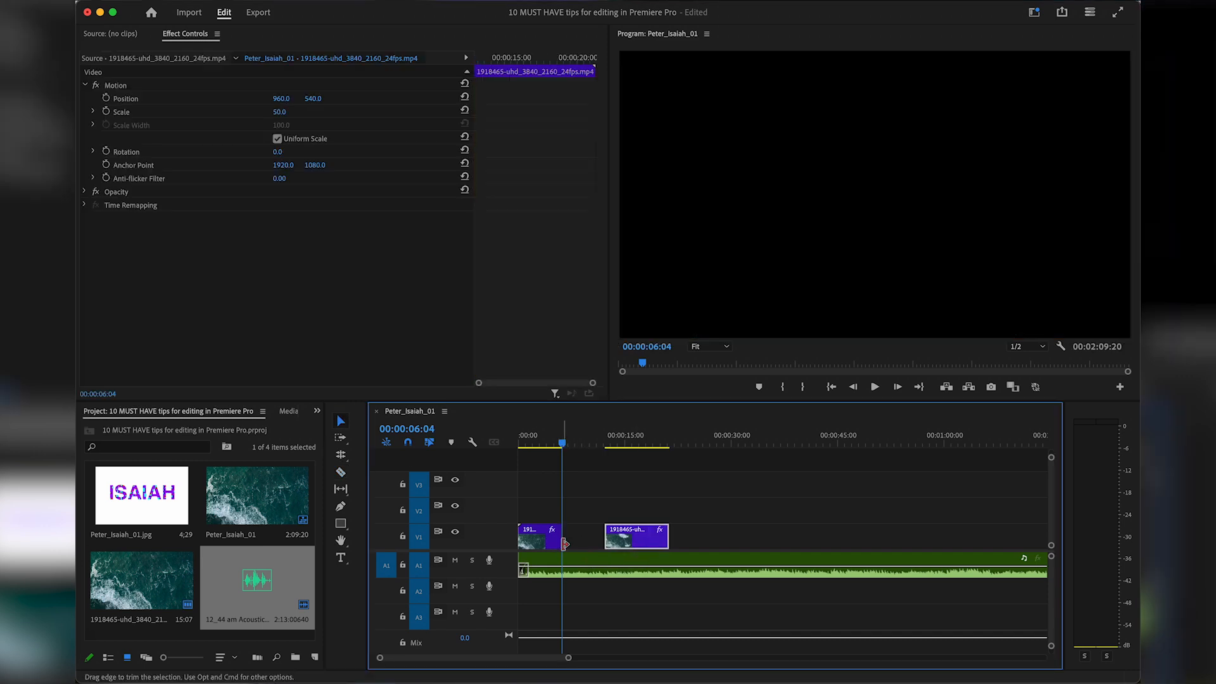
{"action": "left_click", "coordinate": [340, 473]}
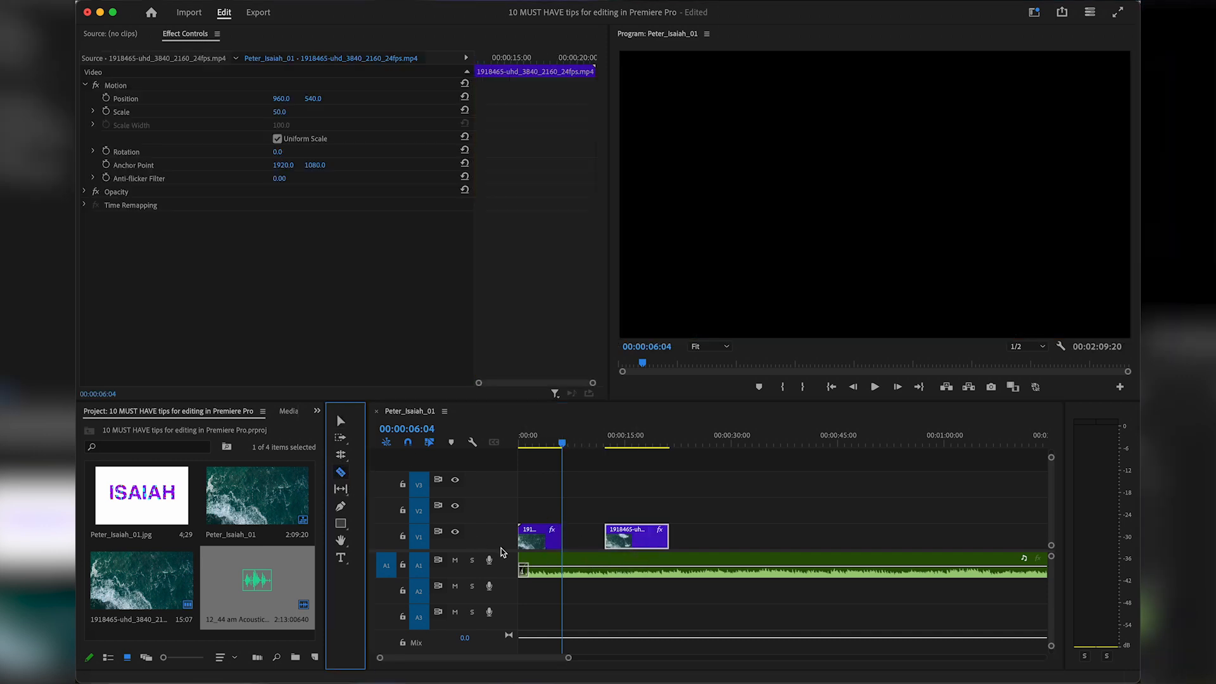
{"action": "left_click", "coordinate": [546, 539]}
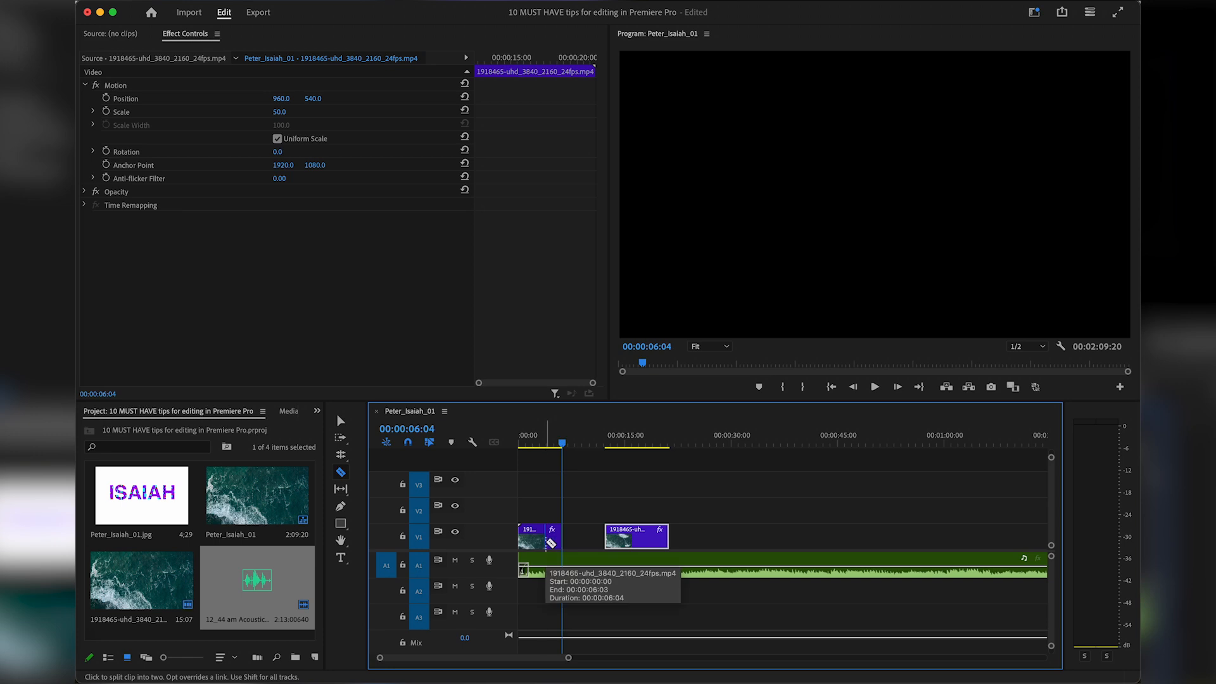
{"action": "key", "text": "super+z"}
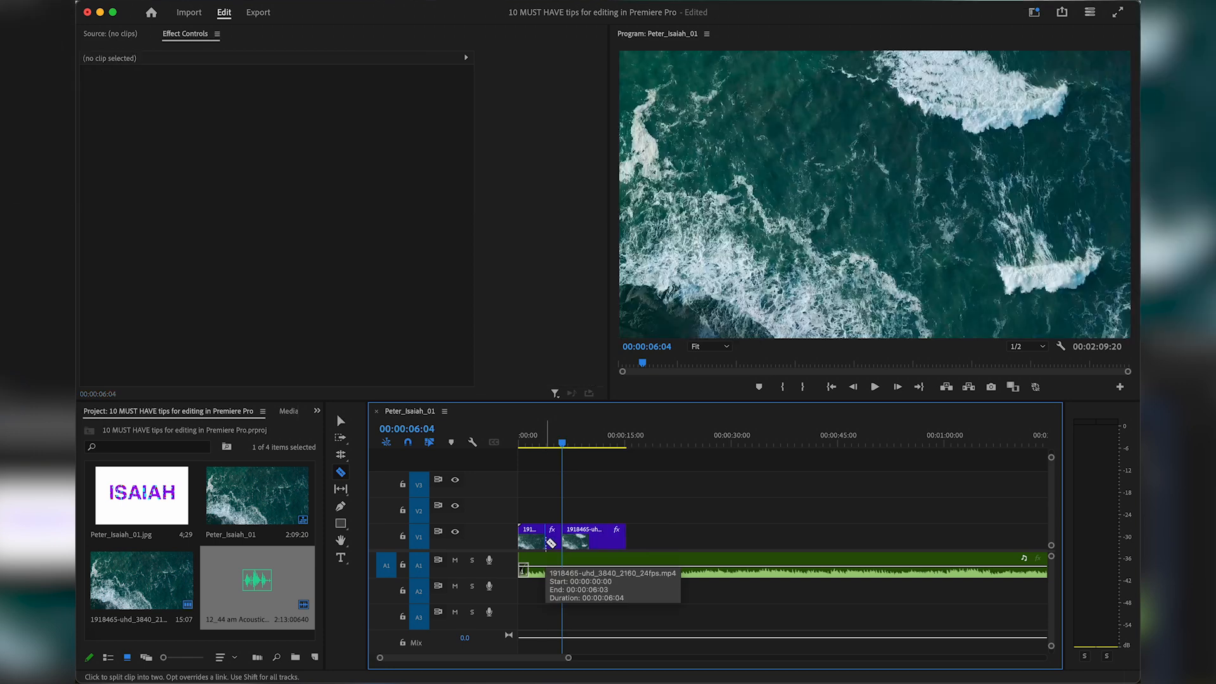
Split the second part of the ocean clip at 00:00:07:07 and ripple-trim the first part's beginning up to 00:00:04:17.
{"action": "left_click", "coordinate": [341, 421]}
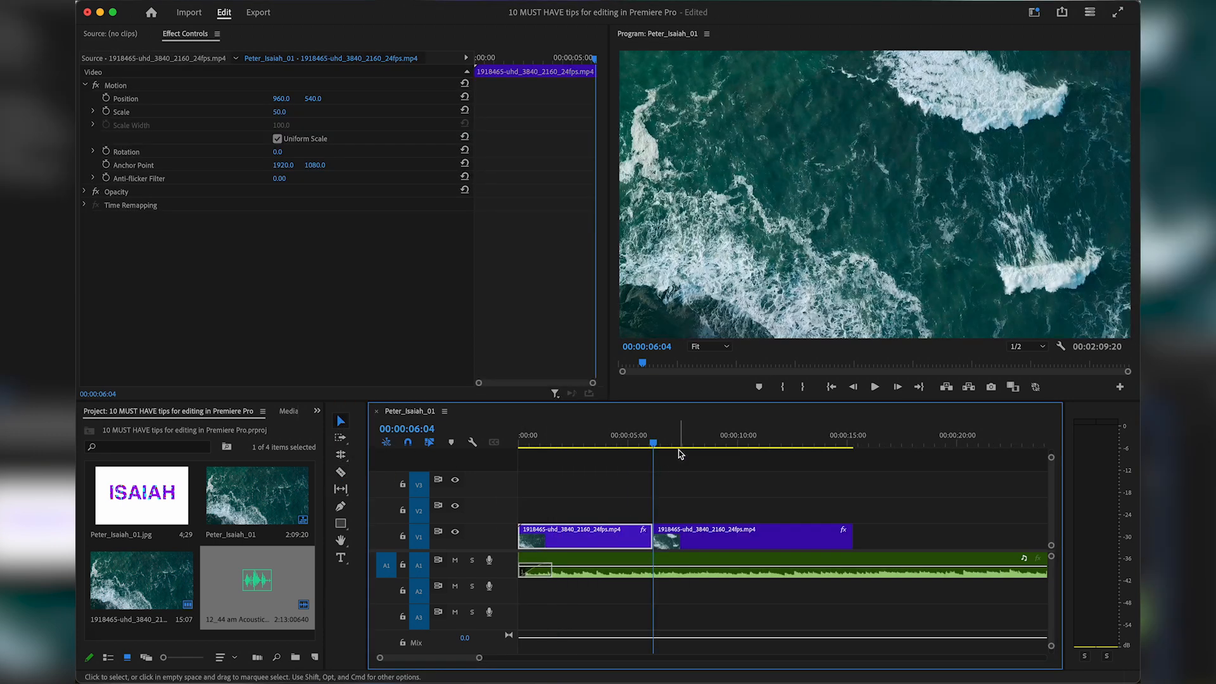
{"action": "left_click", "coordinate": [679, 447]}
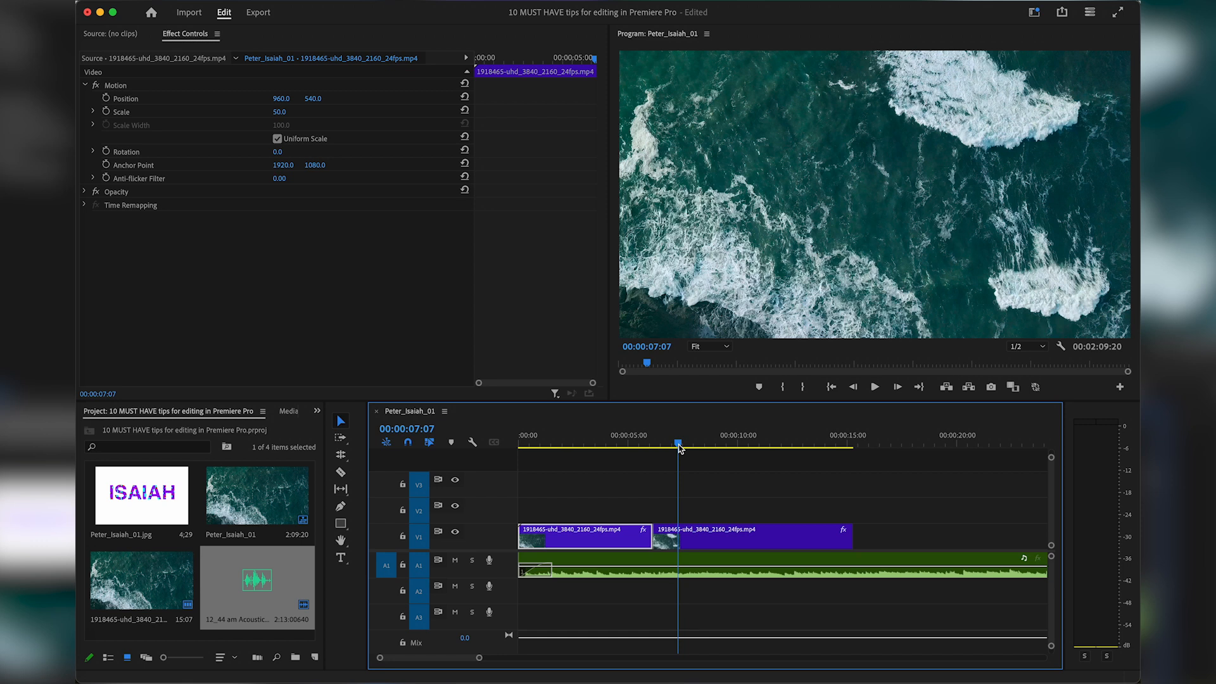
{"action": "left_click", "coordinate": [709, 543]}
{"action": "key", "text": "super+k"}
{"action": "left_click", "coordinate": [622, 446]}
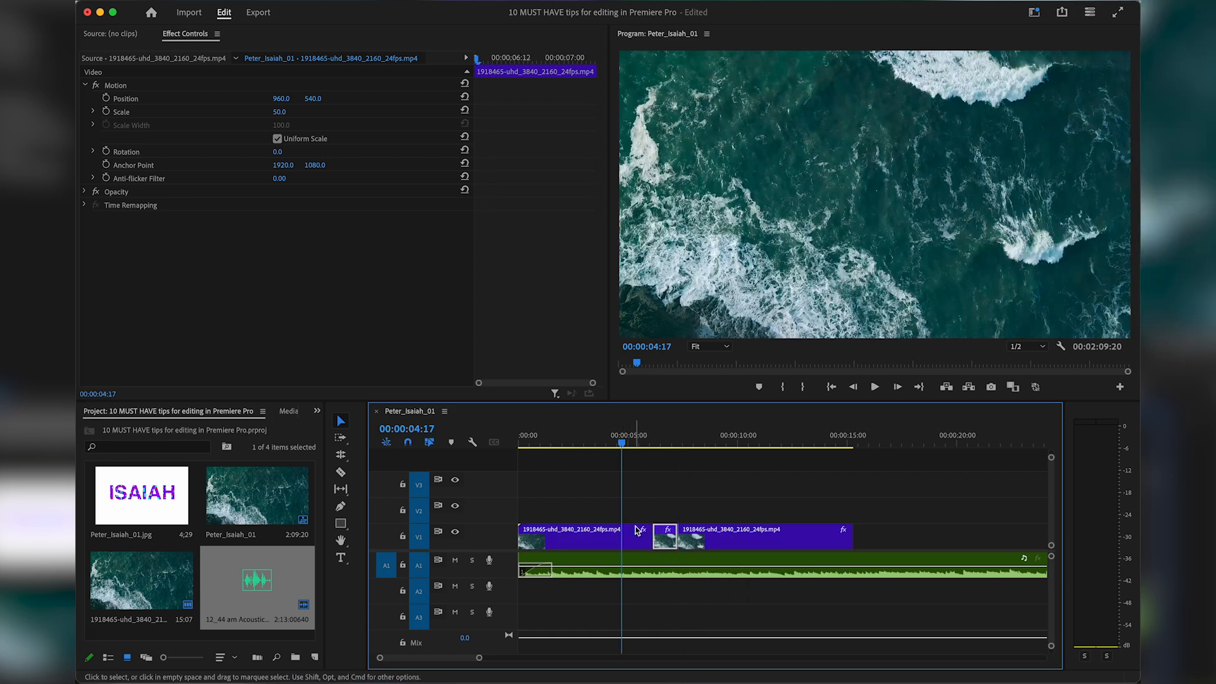
{"action": "key", "text": "q"}
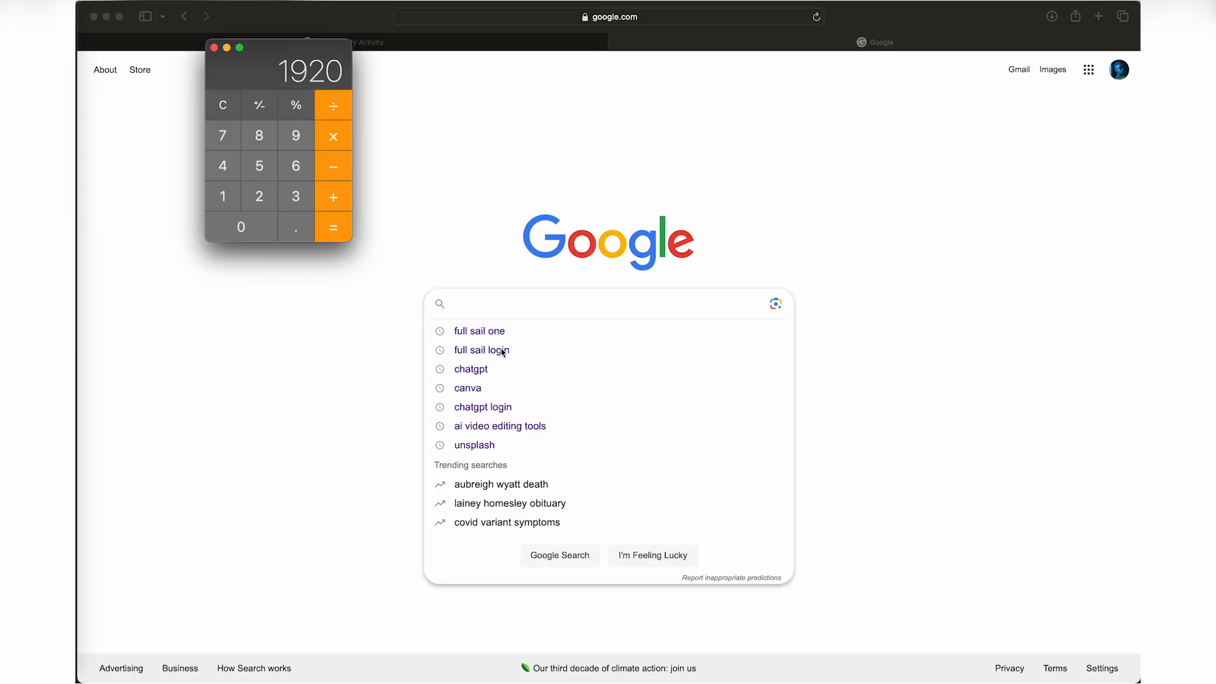
Enter 1920 in the Google search field and switch back to Premiere Pro.
{"action": "left_click", "coordinate": [489, 307]}
{"action": "type", "text": "1920"}
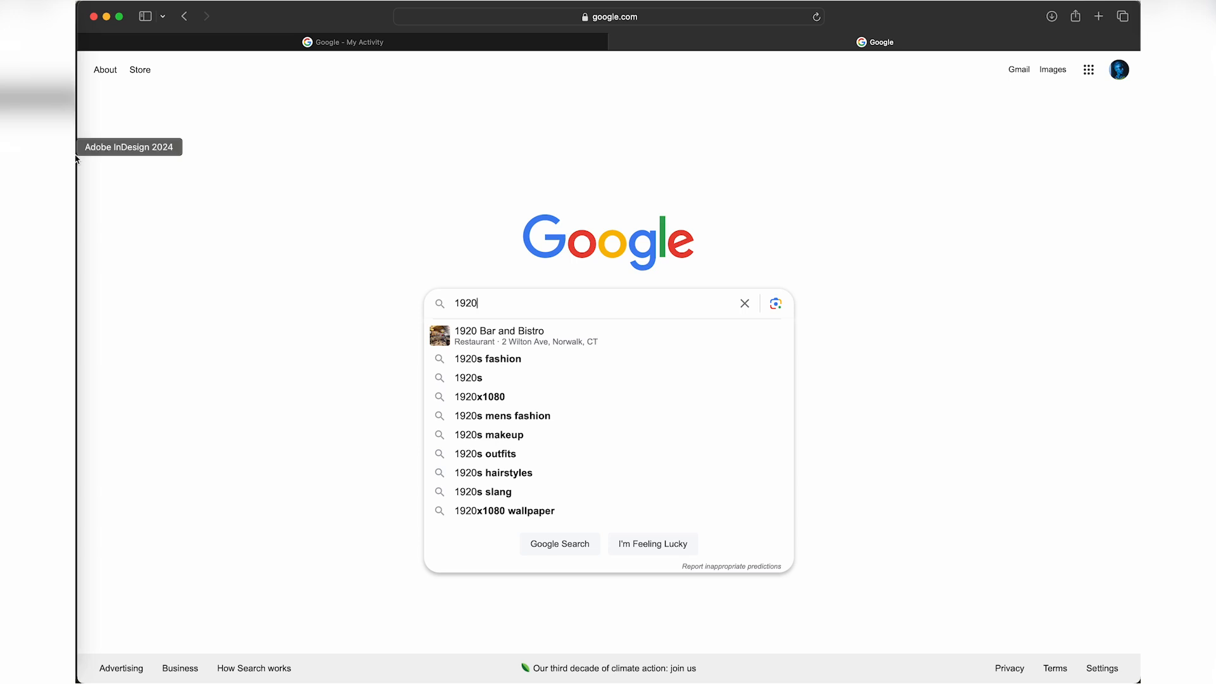
{"action": "left_click", "coordinate": [38, 166]}
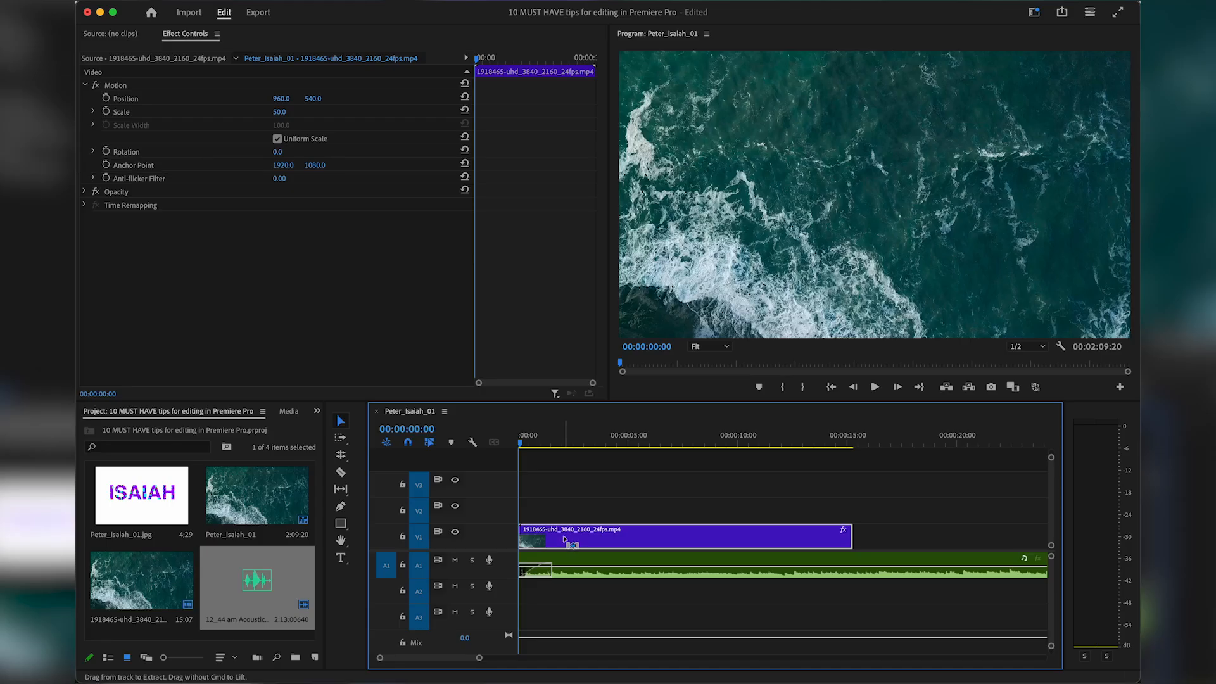
Paste a copy of the ocean clip after the original on V1, leaving a short gap between the two clips.
{"action": "scroll", "coordinate": [566, 539], "scroll_direction": "right", "scroll_amount": 3}
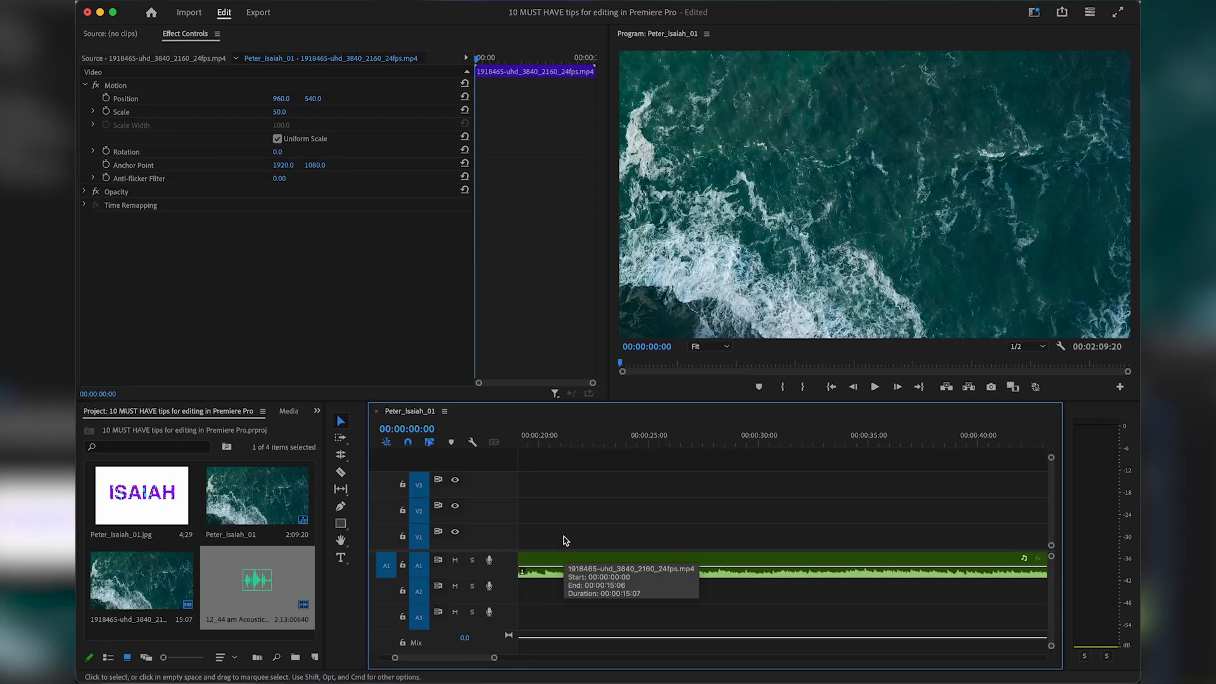
{"action": "left_click", "coordinate": [761, 438]}
{"action": "key", "text": "minus"}
{"action": "key", "text": "minus"}
{"action": "key", "text": "minus"}
{"action": "key", "text": "minus"}
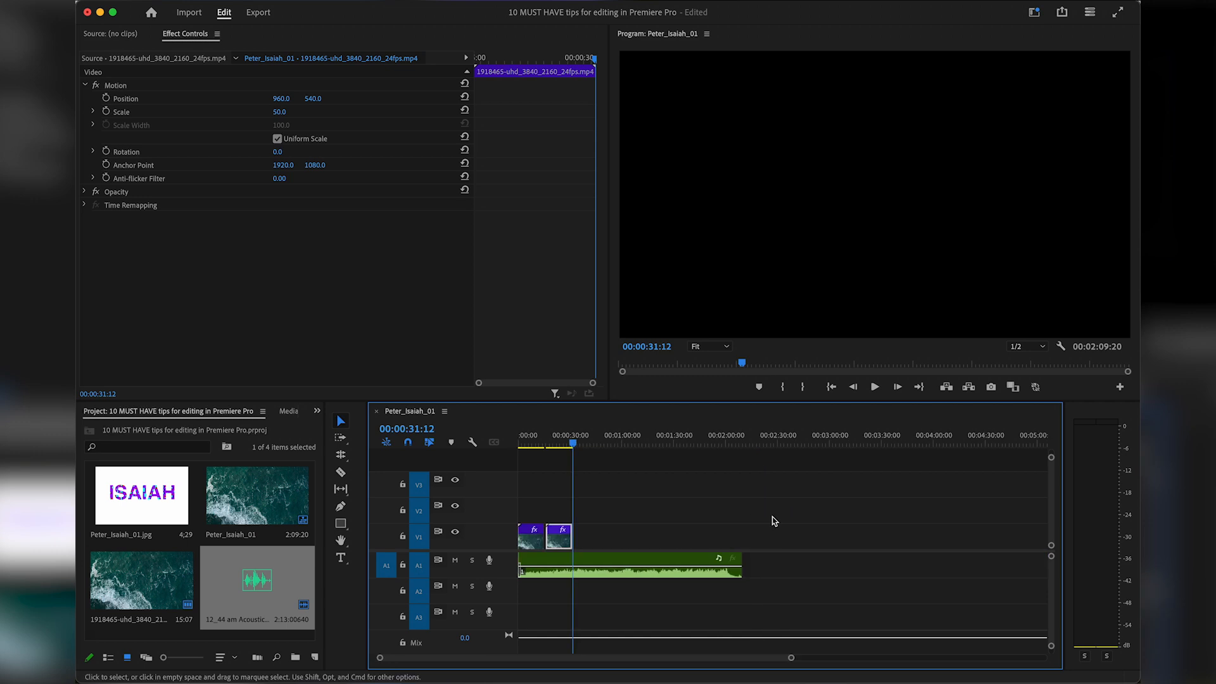
{"action": "key", "text": "equal"}
{"action": "key", "text": "equal"}
{"action": "key", "text": "equal"}
{"action": "key", "text": "equal"}
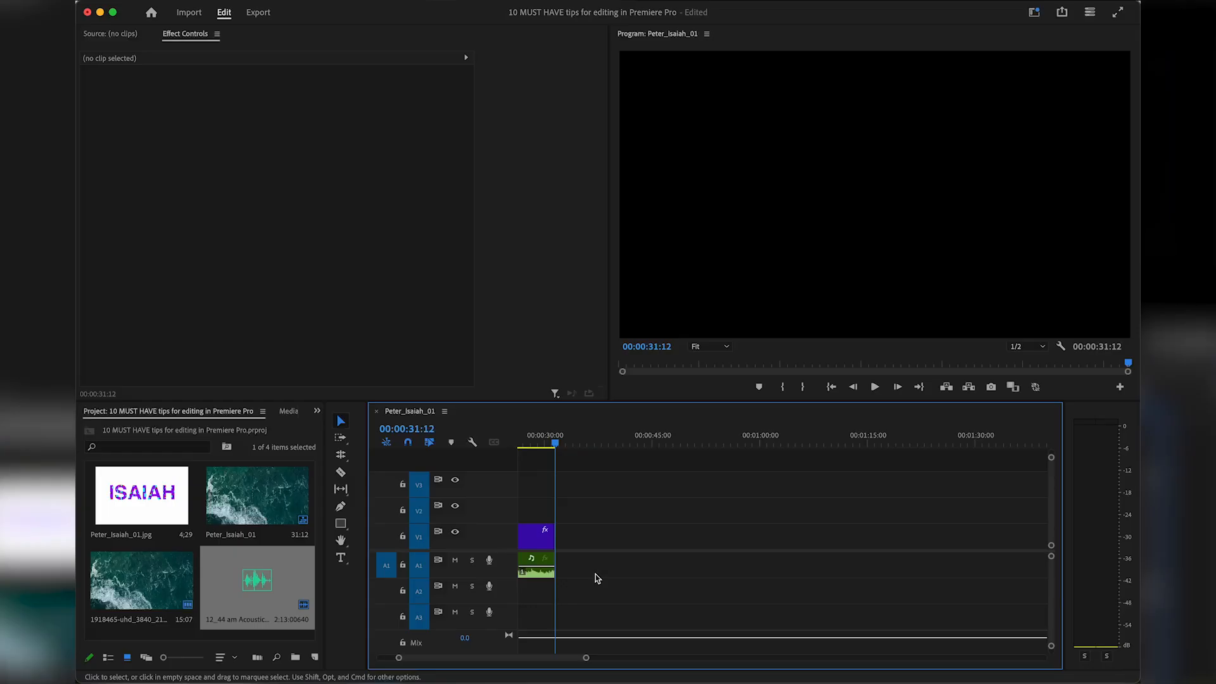
Select everything in the timeline and send the sequence to Media Encoder with the current export settings.
{"action": "scroll", "coordinate": [597, 578], "scroll_direction": "left", "scroll_amount": 5}
{"action": "scroll", "coordinate": [598, 578], "scroll_direction": "up", "scroll_amount": 5}
{"action": "scroll", "coordinate": [599, 579], "scroll_direction": "down", "scroll_amount": 5}
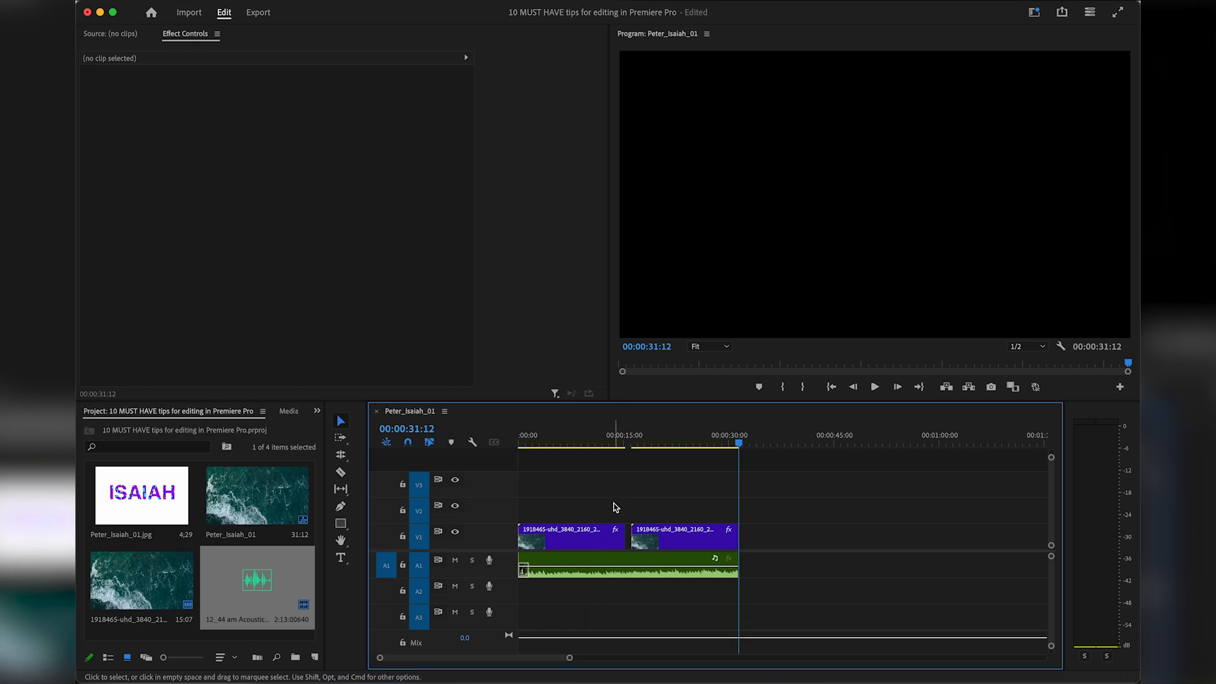
{"action": "key", "text": "super+a"}
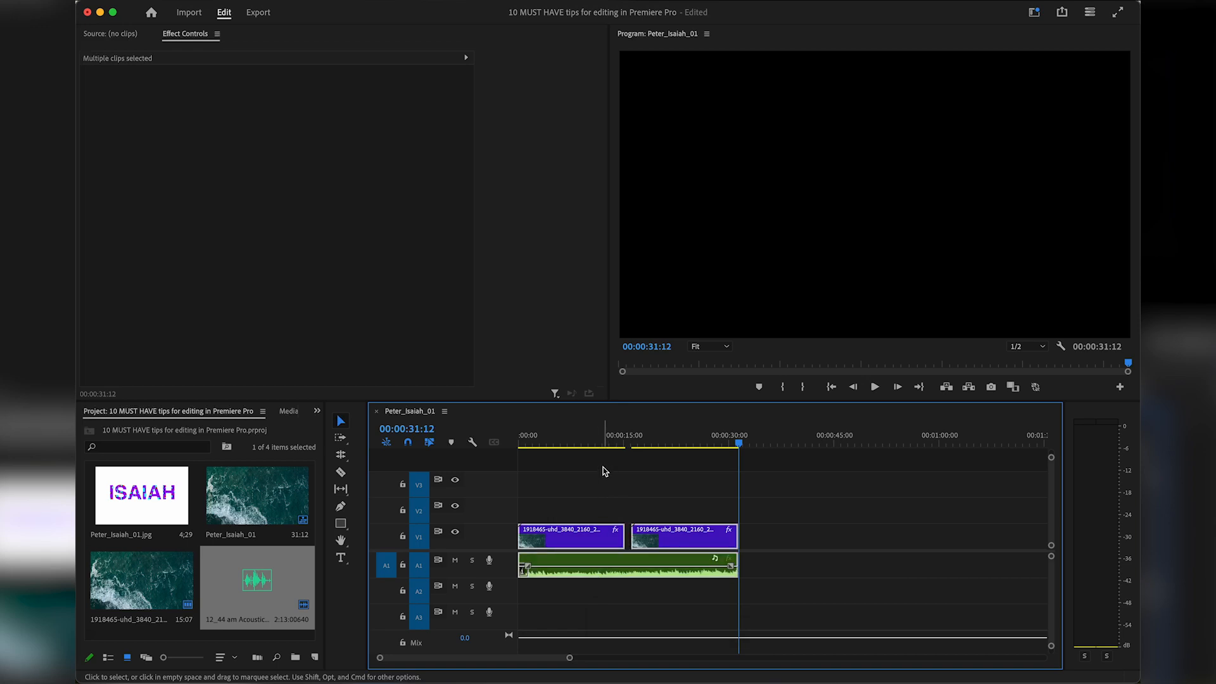
{"action": "key", "text": "super+m"}
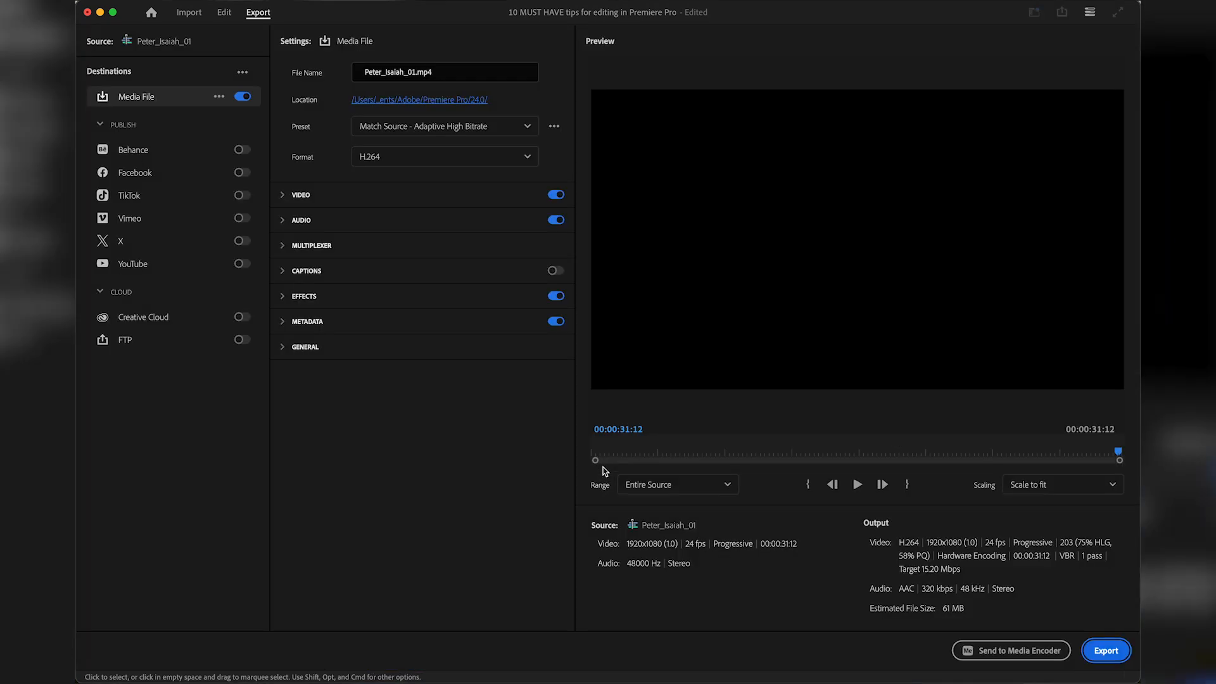
{"action": "left_click", "coordinate": [996, 652]}
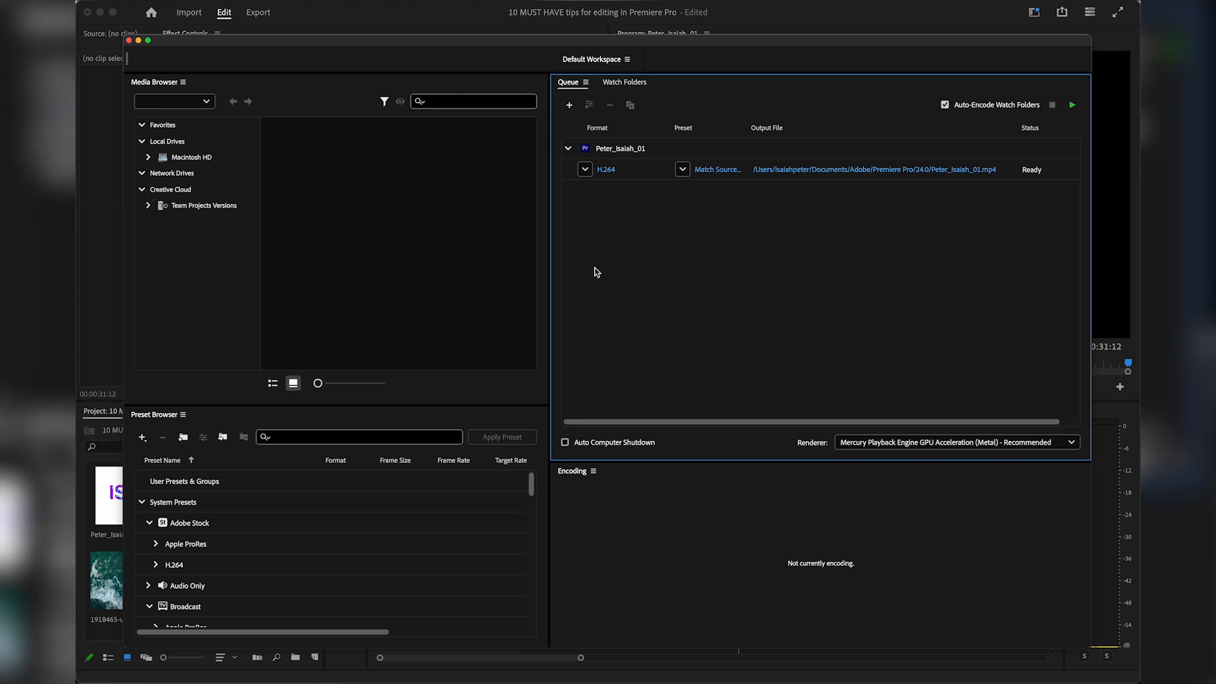
Start encoding the queued H.264 job in Media Encoder and return to Premiere Pro.
{"action": "left_click", "coordinate": [1024, 175]}
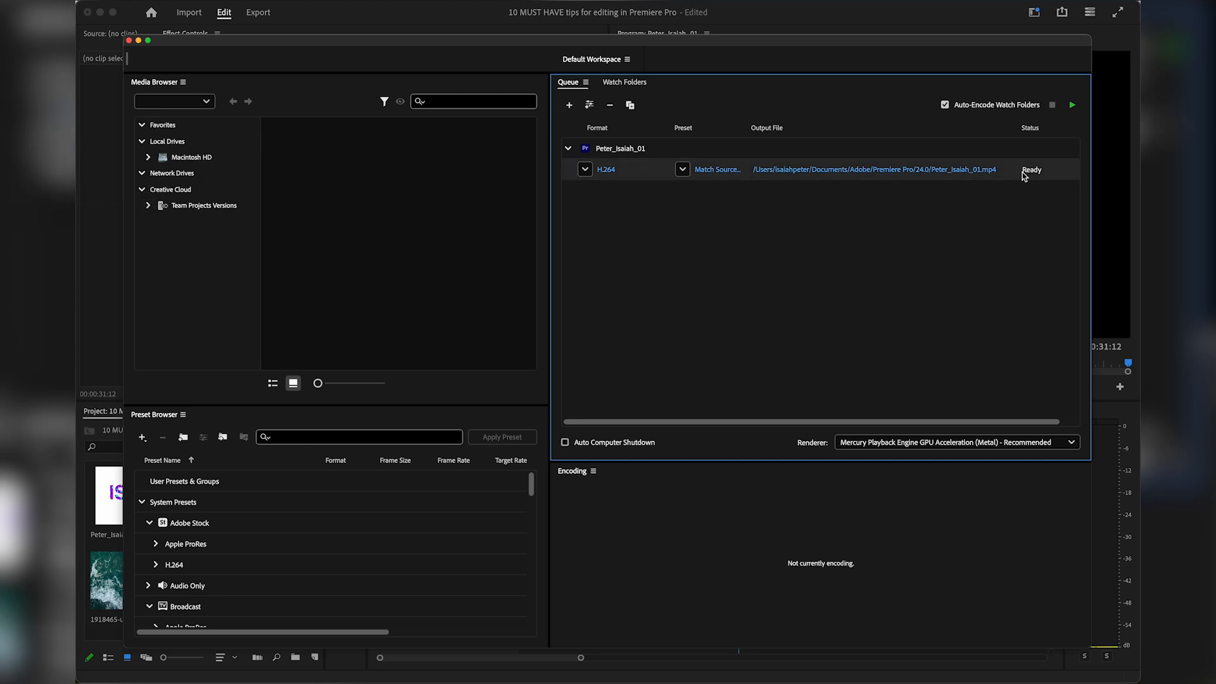
{"action": "left_click", "coordinate": [1073, 107]}
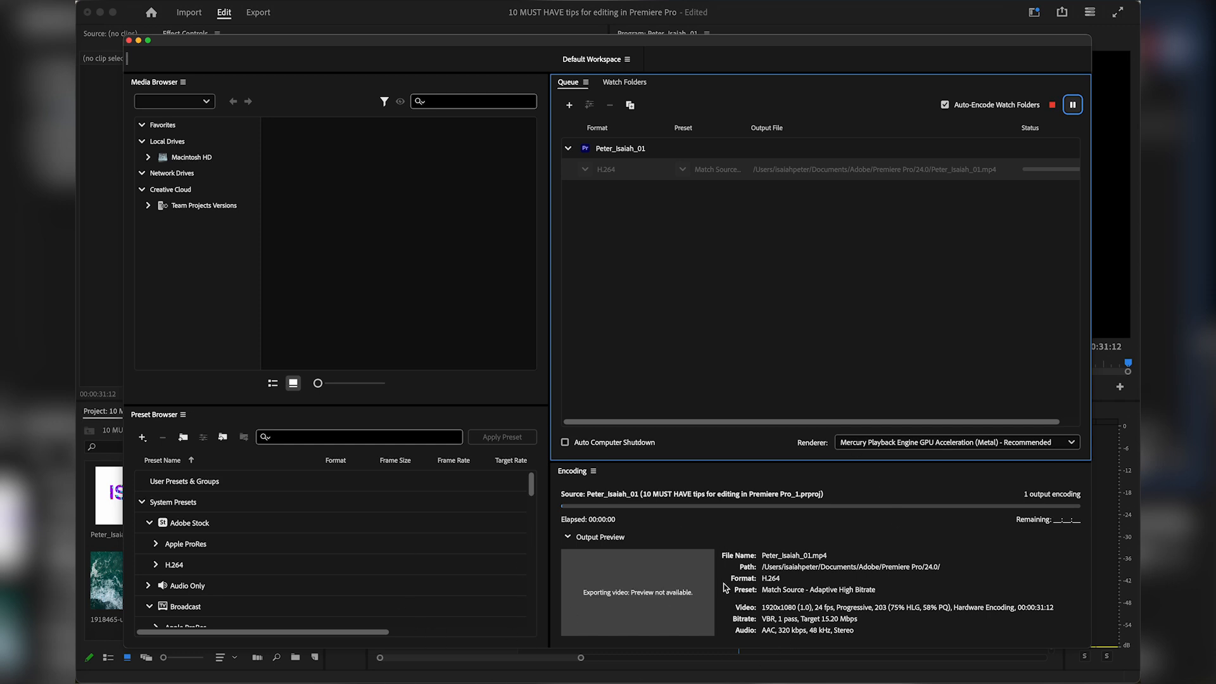
{"action": "left_click", "coordinate": [365, 14]}
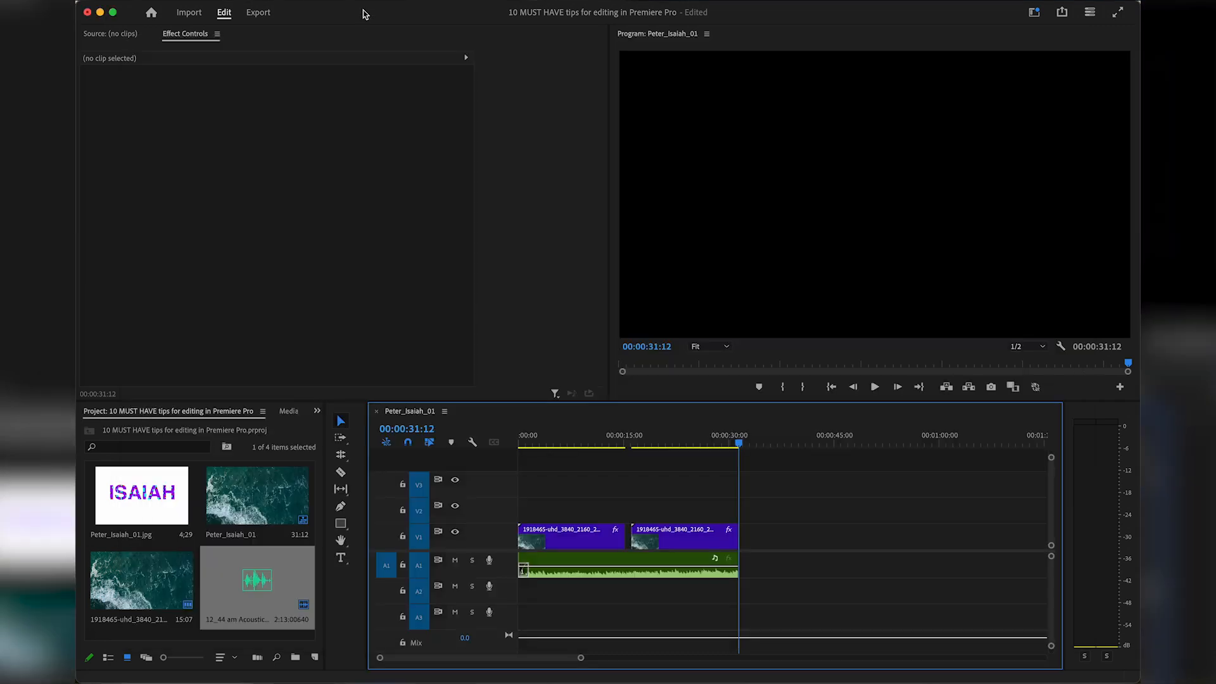
Split the first V1 clip at 00:00:10:01 and ripple-trim the end of its second part back to 00:00:12:11.
{"action": "left_click", "coordinate": [590, 443]}
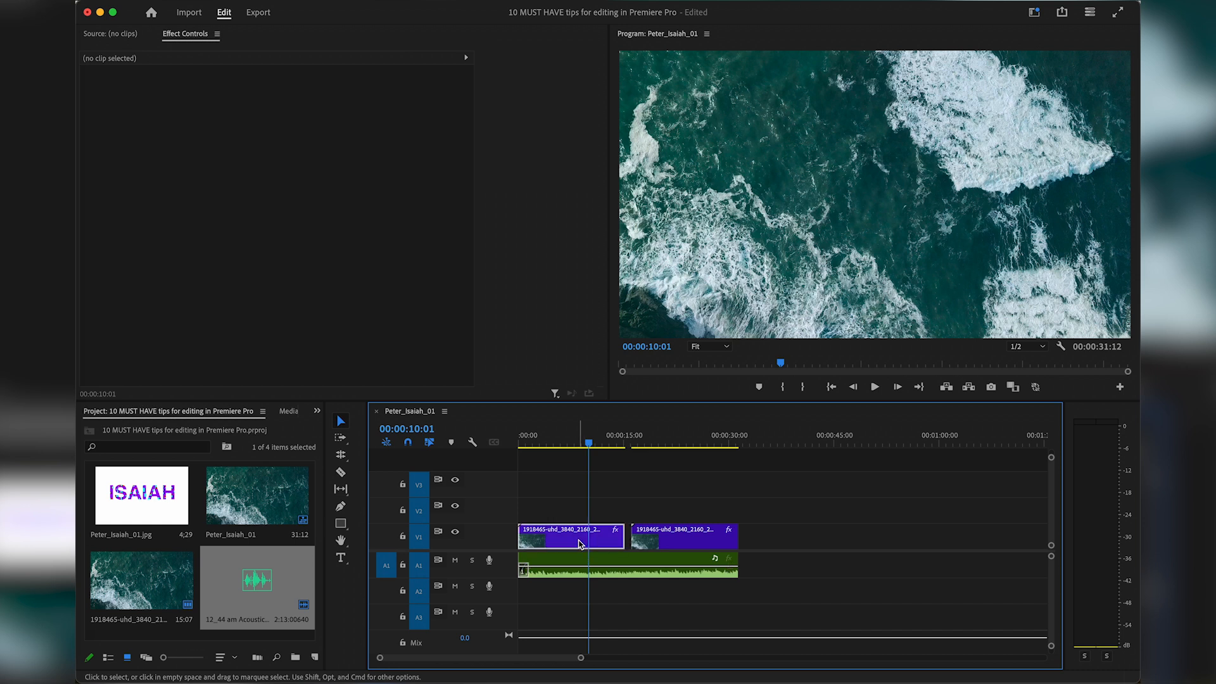
{"action": "left_click", "coordinate": [579, 543]}
{"action": "key", "text": "super+k"}
{"action": "left_click", "coordinate": [606, 445]}
{"action": "left_click", "coordinate": [613, 536]}
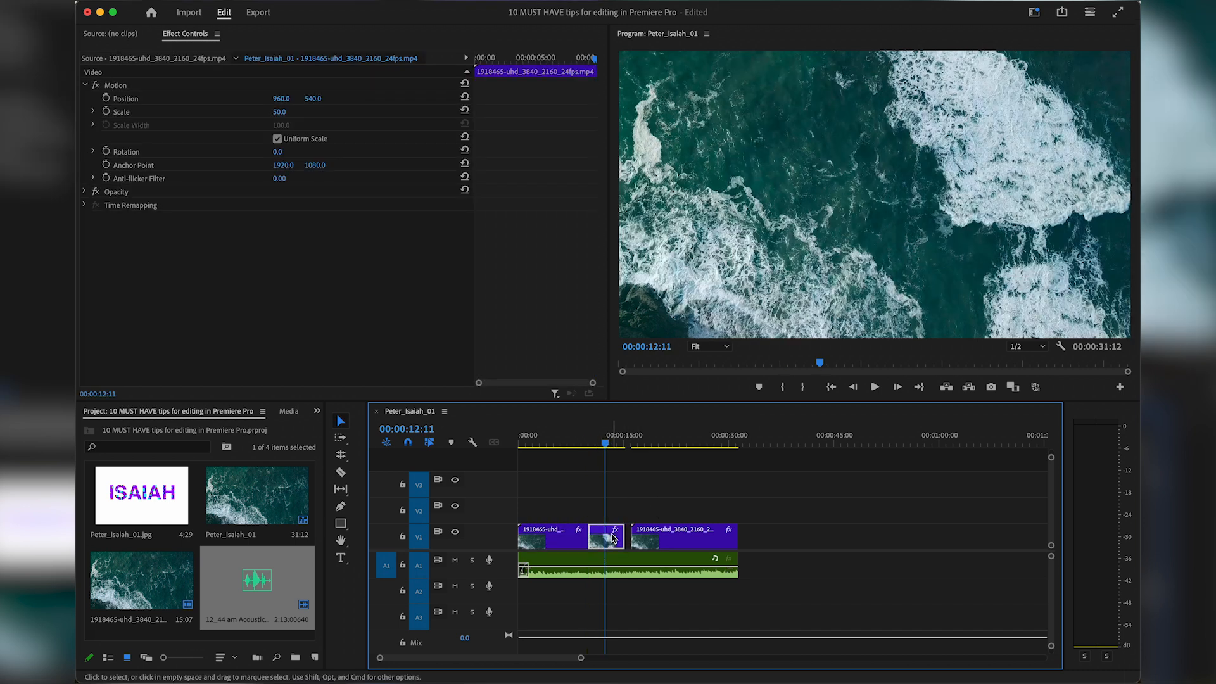
{"action": "key", "text": "w"}
Undo the ripple trim and the split on the first V1 clip.
{"action": "key", "text": "super+z"}
{"action": "key", "text": "super+z"}
{"action": "key", "text": "super+z"}
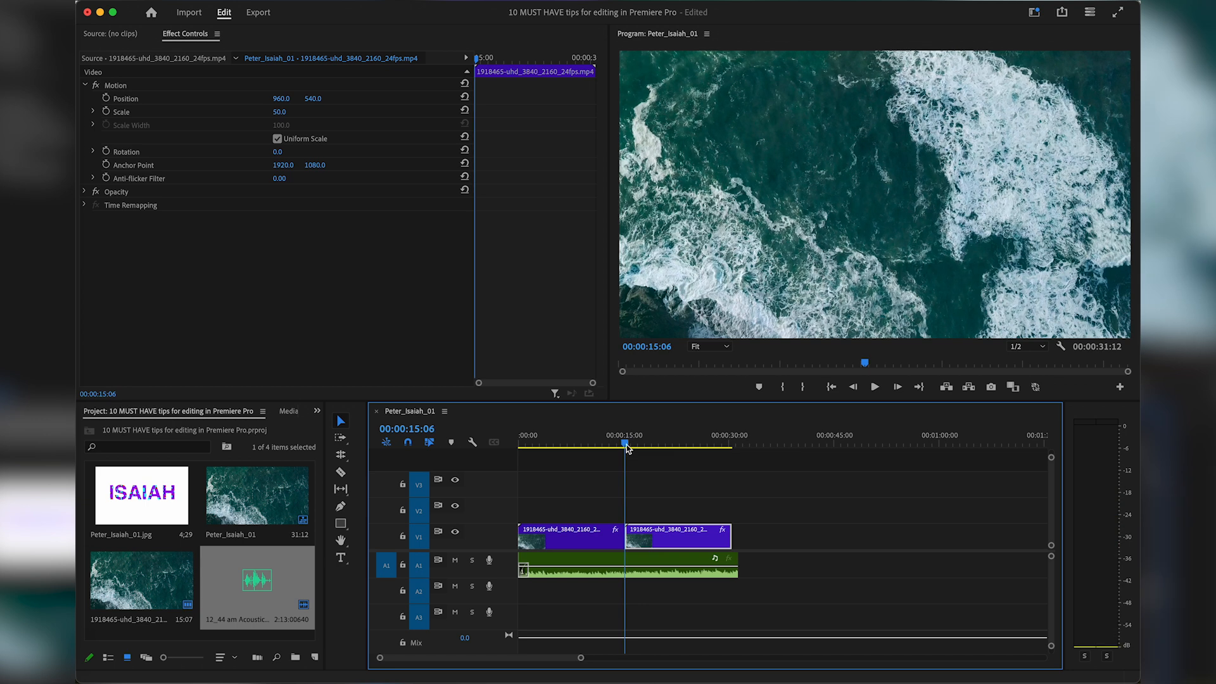
Move the second V1 clip to the end of the audio, and delete the resulting gap between the two clips.
{"action": "left_click_drag", "start_coordinate": [659, 540], "coordinate": [772, 540]}
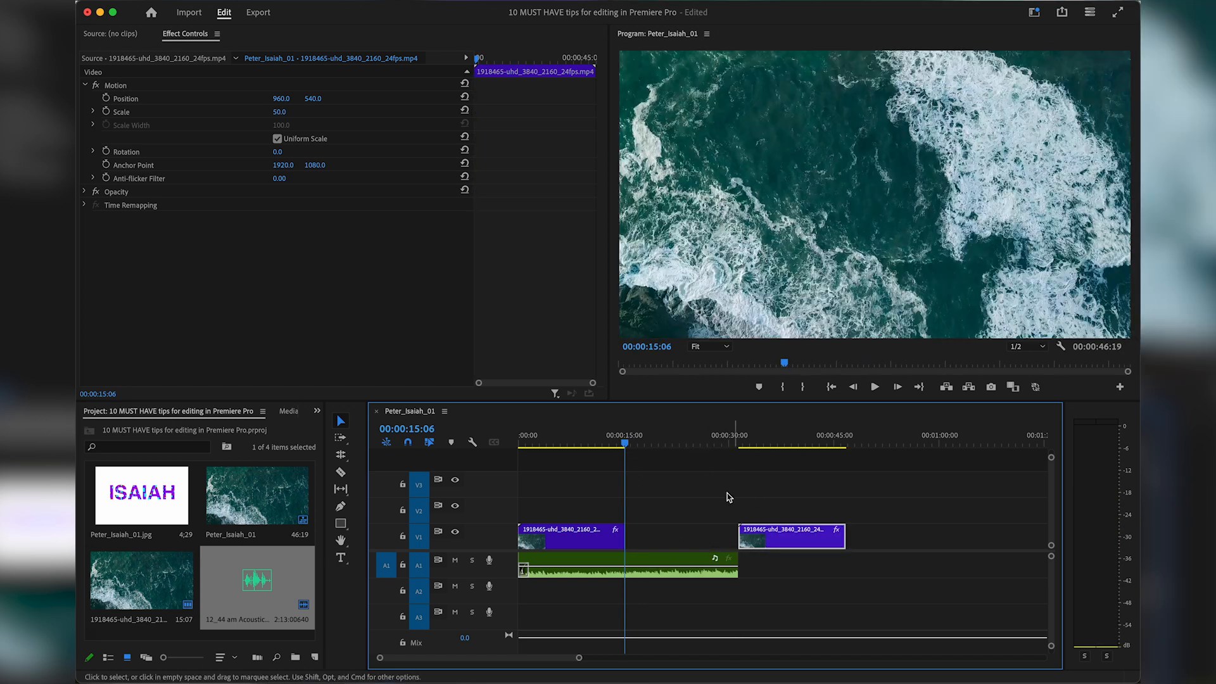
{"action": "left_click", "coordinate": [697, 537]}
{"action": "key", "text": "Delete"}
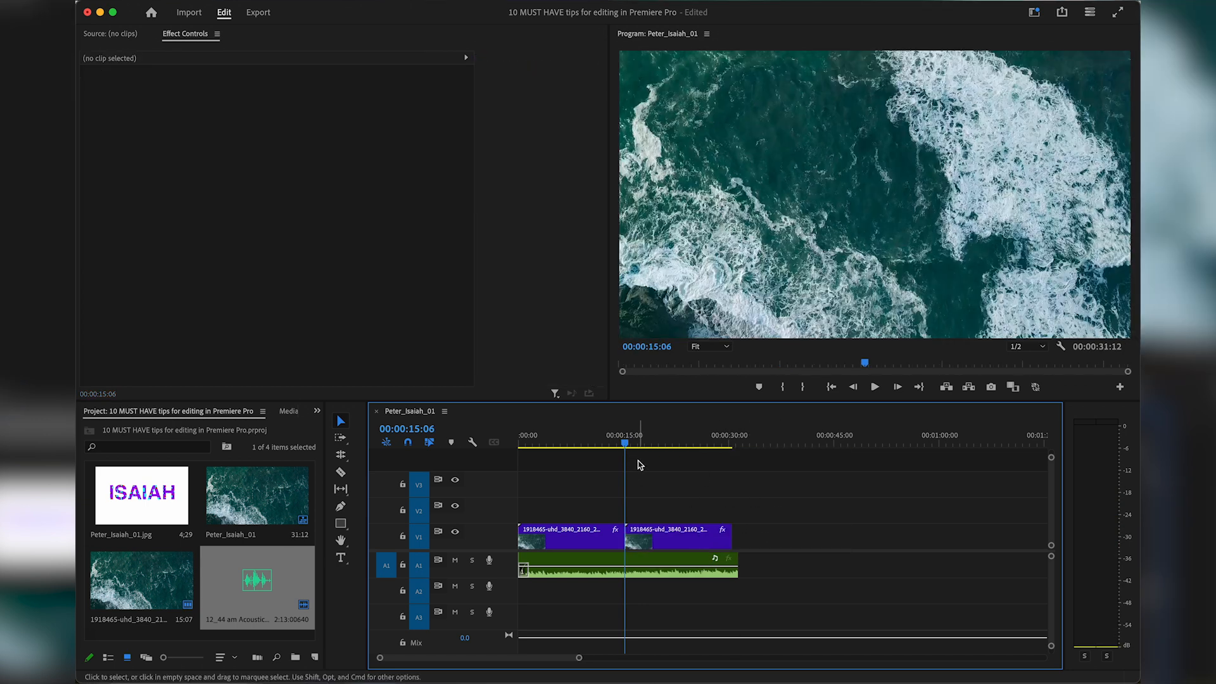
Add a timeline marker at 00:00:15:06 and move the second V1 clip to start at about 27 seconds.
{"action": "key", "text": "m"}
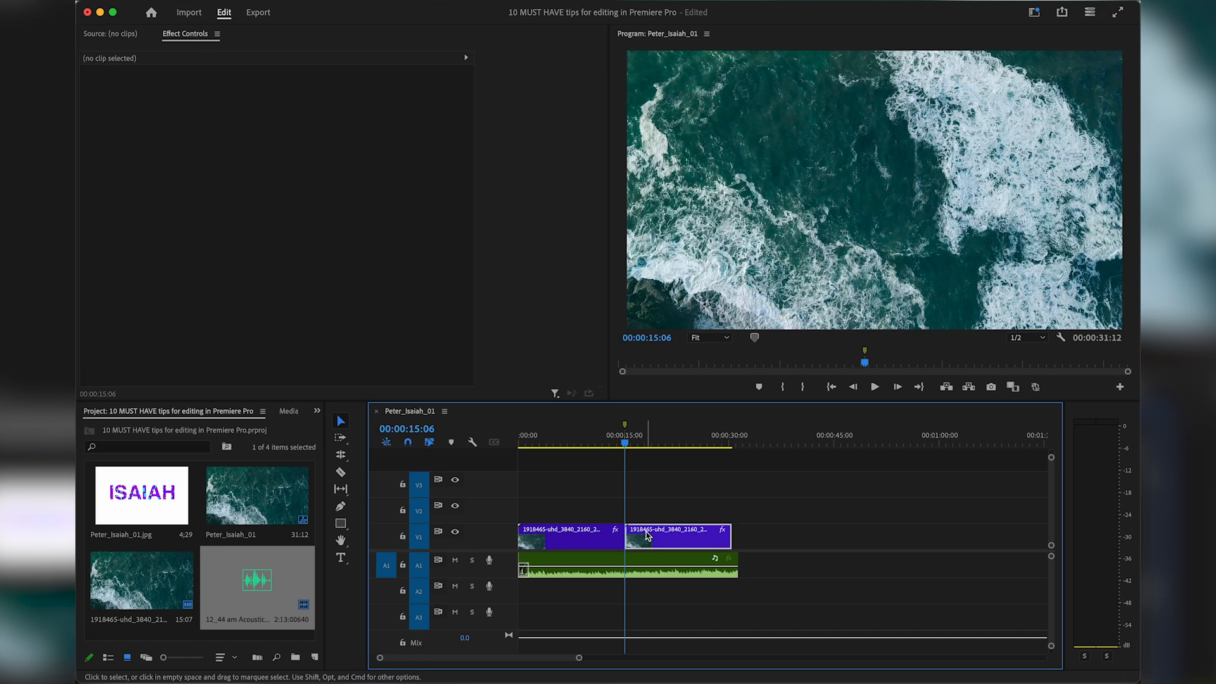
{"action": "left_click_drag", "start_coordinate": [648, 535], "coordinate": [729, 537]}
Trim the first V1 clip's end back to about 4 seconds and the second clip's start to the end of the audio.
{"action": "left_click_drag", "start_coordinate": [622, 537], "coordinate": [559, 537]}
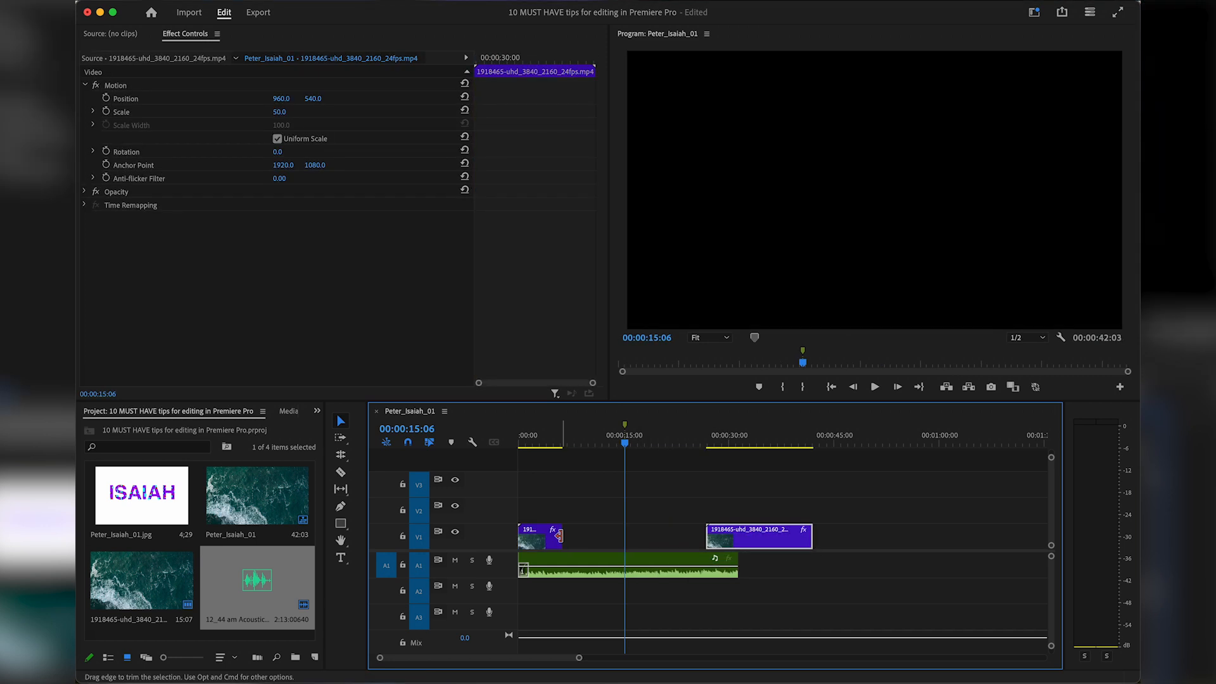
{"action": "left_click_drag", "start_coordinate": [606, 433], "coordinate": [629, 446]}
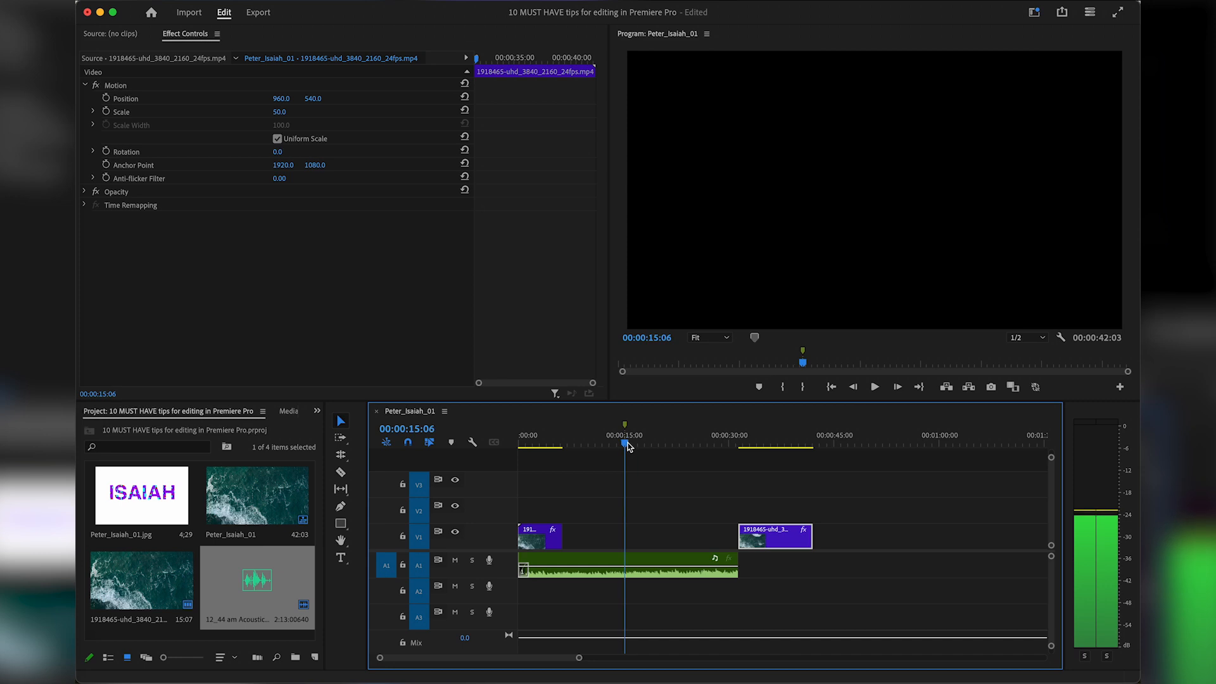
{"action": "left_click_drag", "start_coordinate": [558, 537], "coordinate": [547, 536]}
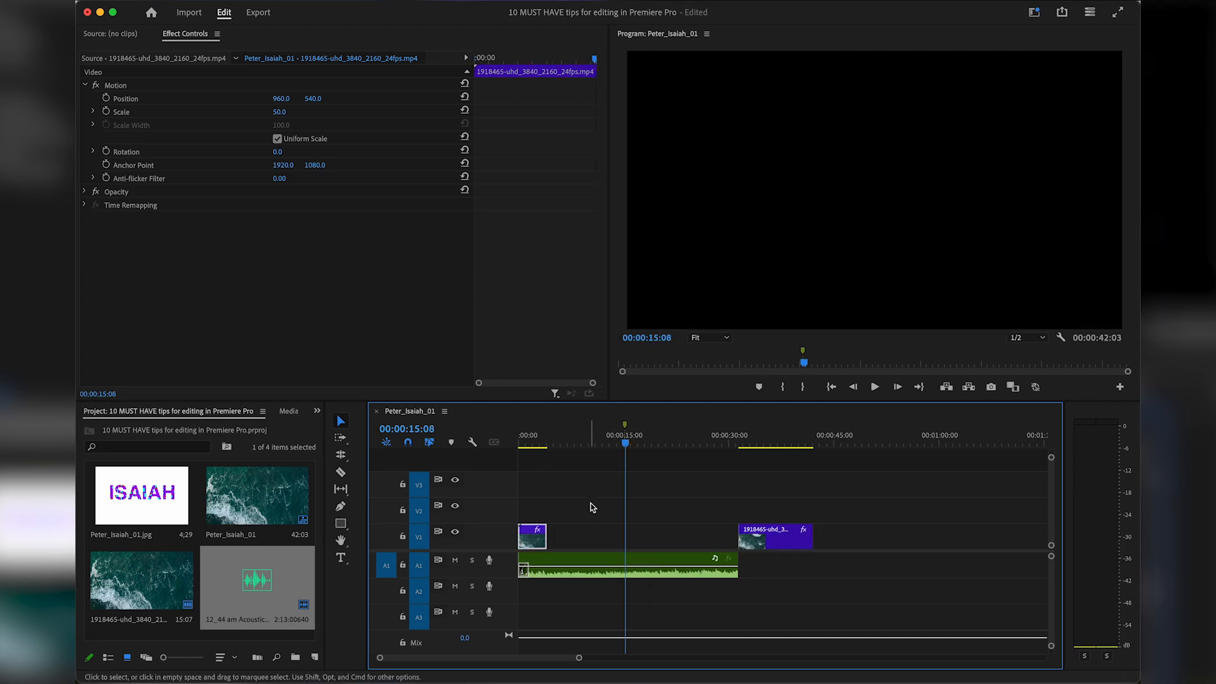
Return the playhead to the sequence start, clear the selection, and reposition the playhead in the gap between the V1 clips.
{"action": "key", "text": "Home"}
{"action": "left_click", "coordinate": [577, 495]}
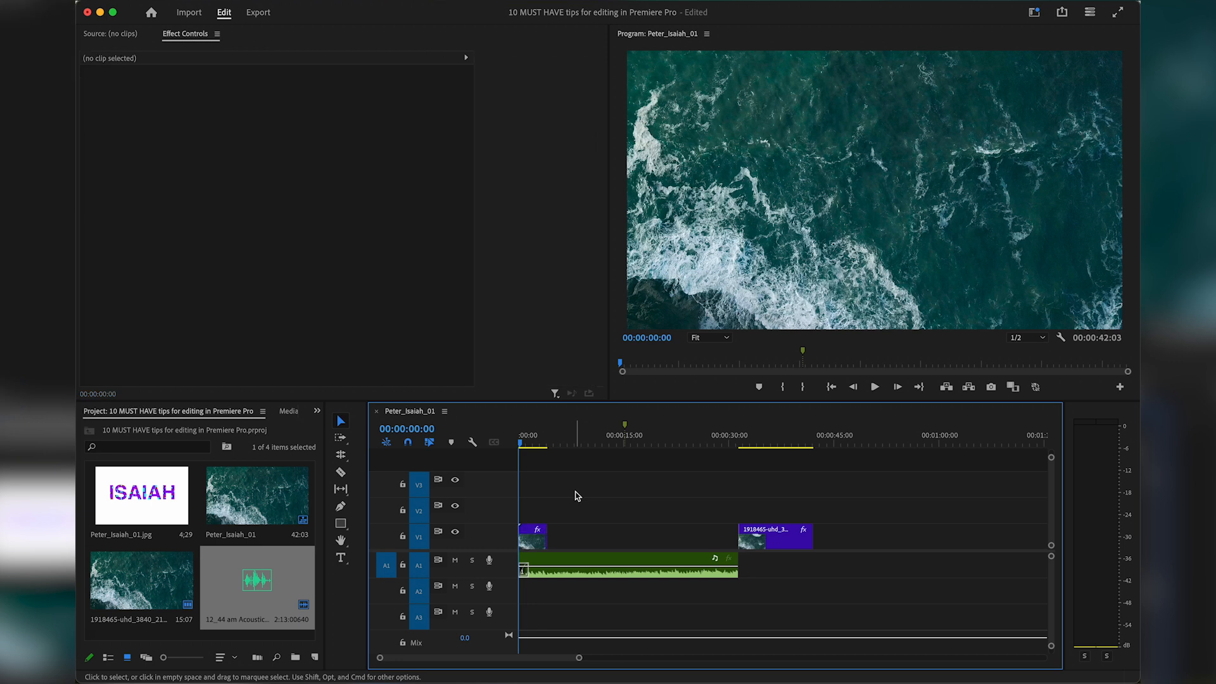
{"action": "left_click", "coordinate": [571, 446]}
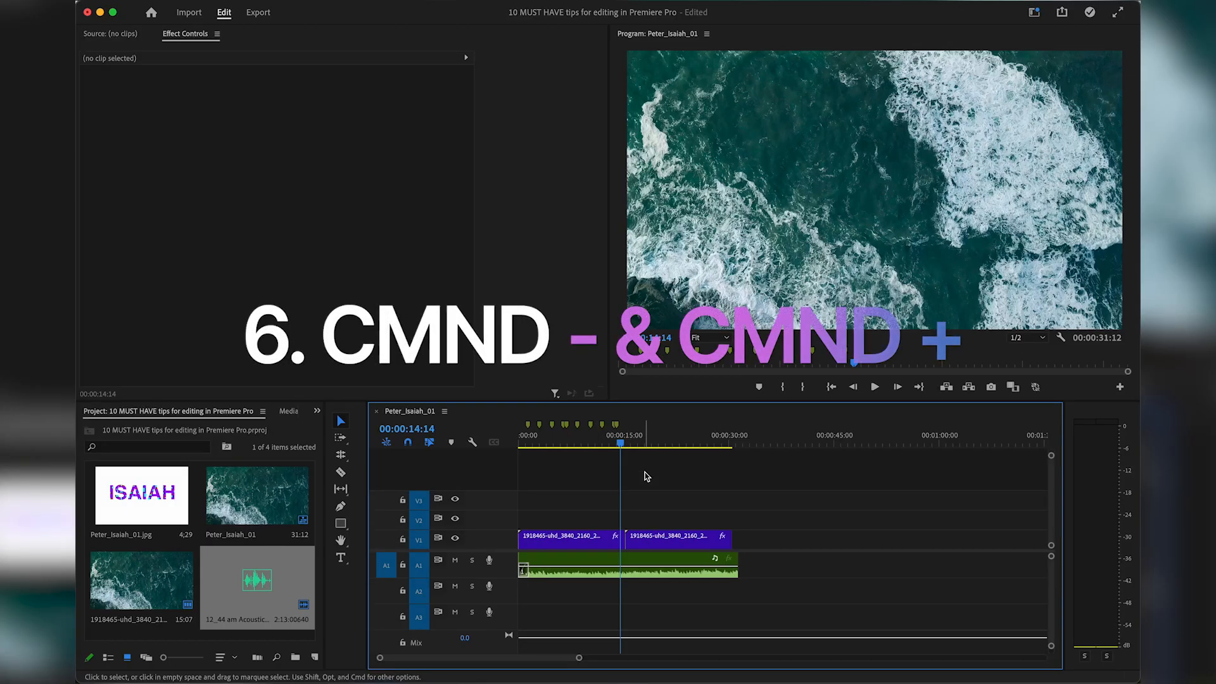
Increase the video track height in the timeline until the V1 clips show large thumbnails.
{"action": "key", "text": "super+equal"}
{"action": "key", "text": "super+equal"}
{"action": "key", "text": "super+equal"}
{"action": "key", "text": "super+equal"}
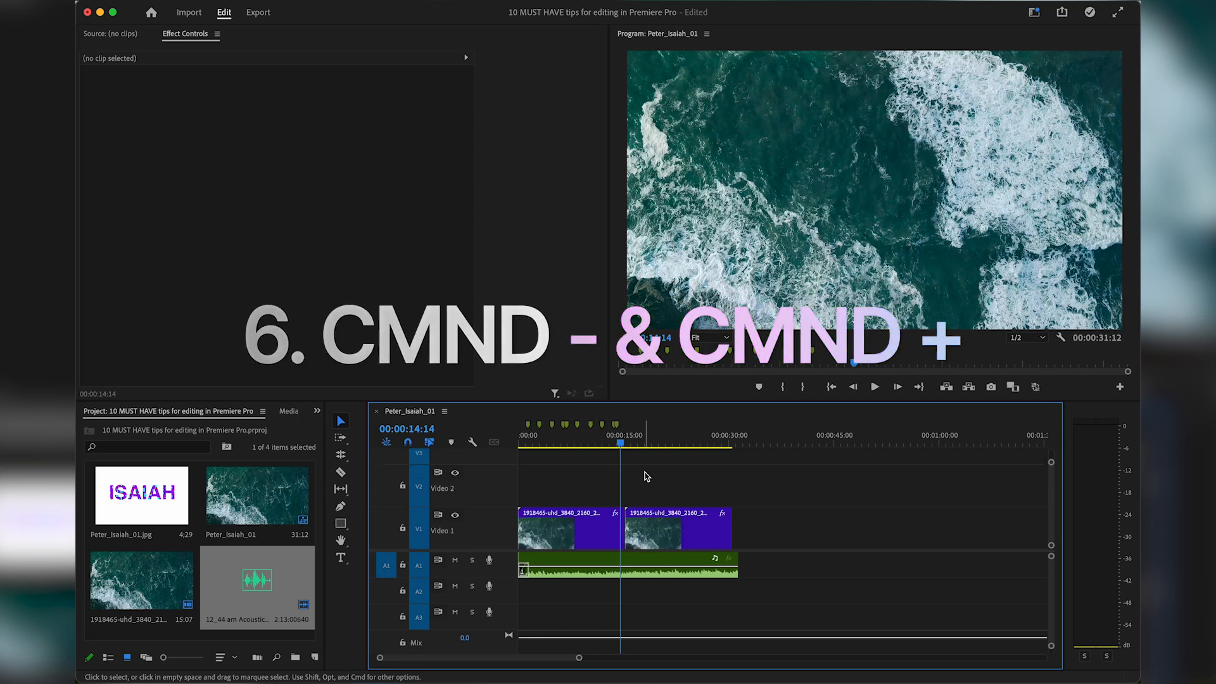
{"action": "key", "text": "super+equal"}
{"action": "key", "text": "super+equal"}
{"action": "key", "text": "super+equal"}
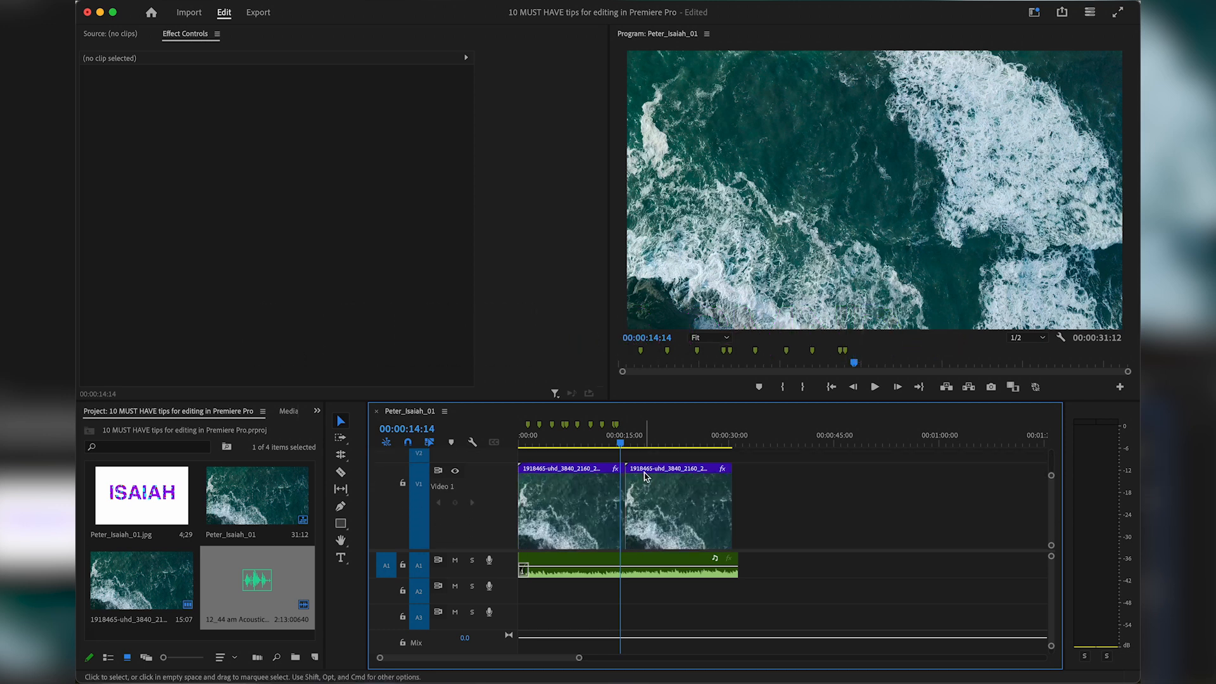
Select the first V1 clip, move the playhead to 00:00:03:15, and reduce the video track height so V2 fits above V1.
{"action": "left_click", "coordinate": [578, 508]}
{"action": "left_click_drag", "start_coordinate": [573, 444], "coordinate": [544, 454]}
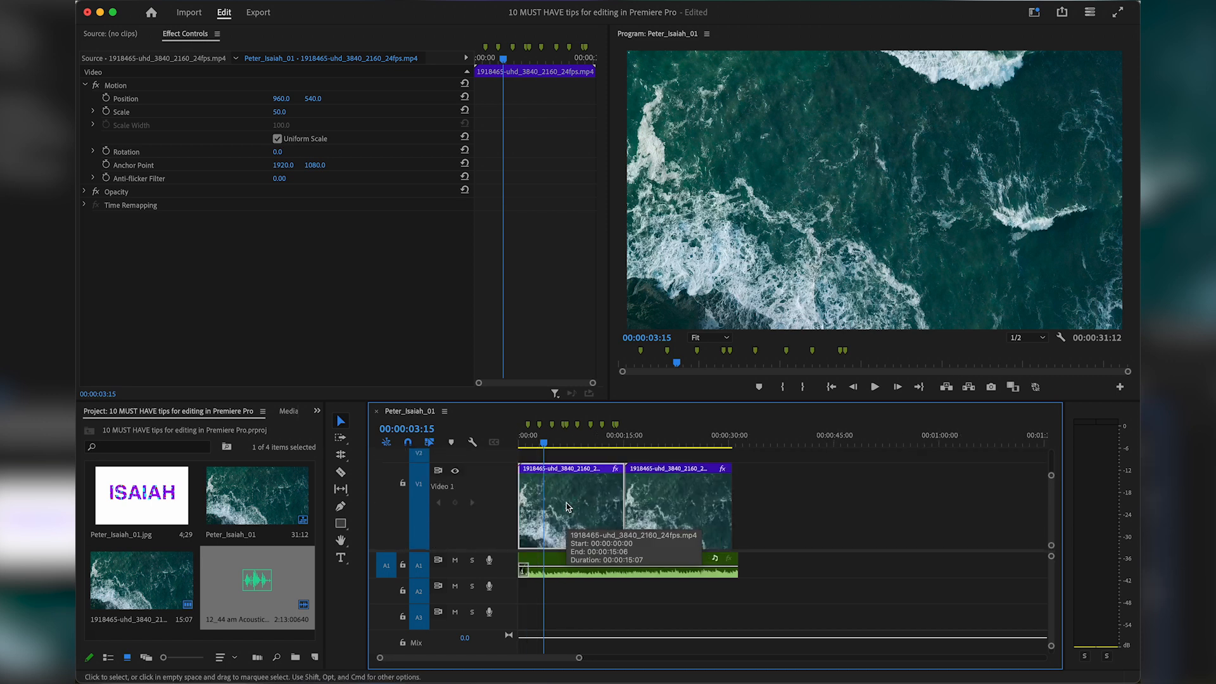
{"action": "scroll", "coordinate": [567, 503], "scroll_direction": "down", "scroll_amount": 3}
{"action": "scroll", "coordinate": [566, 503], "scroll_direction": "up", "scroll_amount": 3}
{"action": "scroll", "coordinate": [566, 503], "scroll_direction": "right", "scroll_amount": 10}
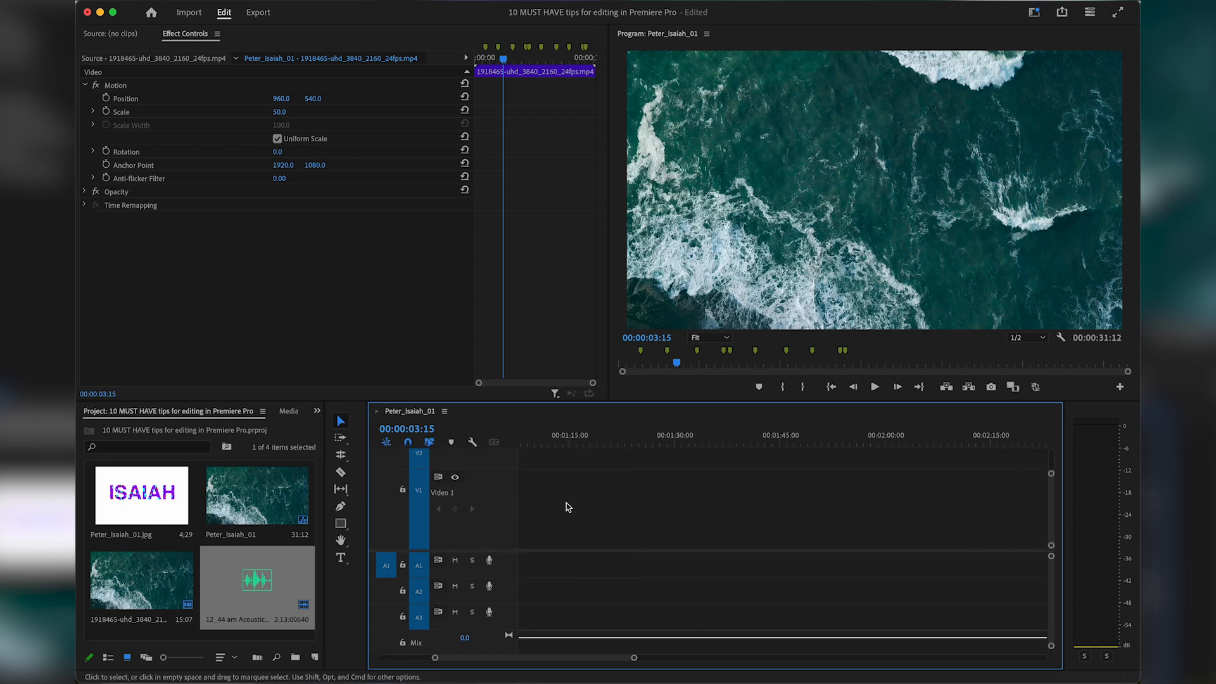
{"action": "scroll", "coordinate": [566, 503], "scroll_direction": "left", "scroll_amount": 10}
{"action": "scroll", "coordinate": [567, 503], "scroll_direction": "down", "scroll_amount": 5}
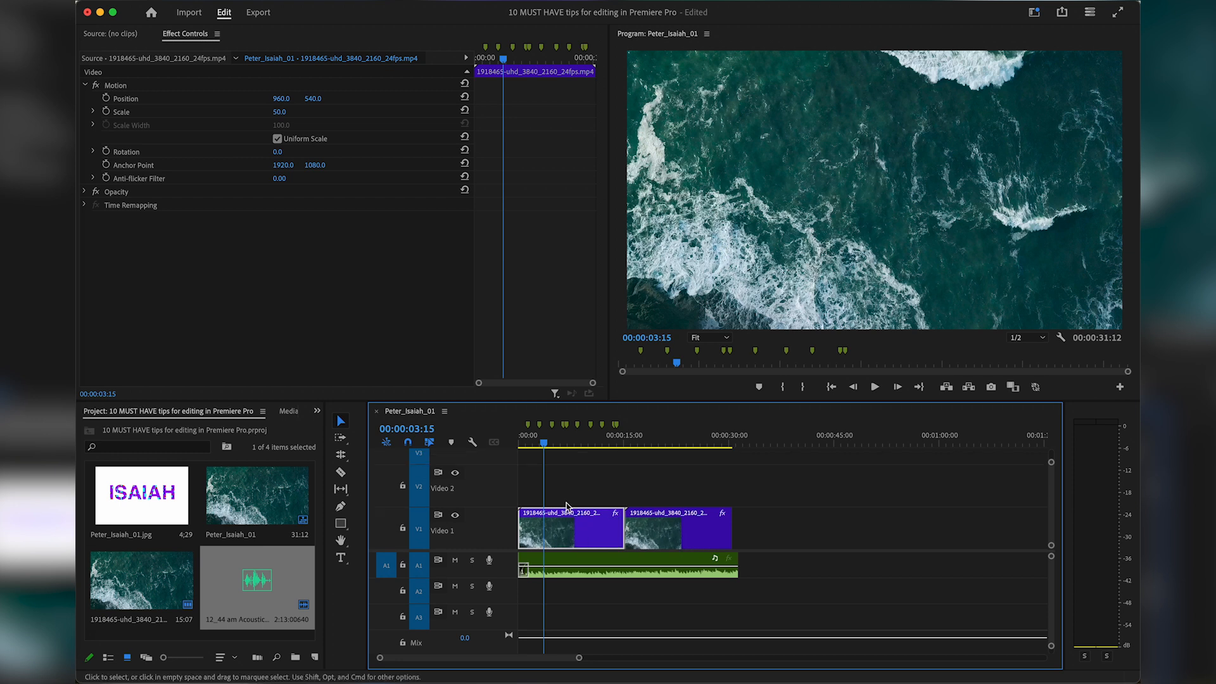
Copy both V1 clips, paste them at 00:00:33:23, and move the copies onto V2 at the sequence start.
{"action": "left_click_drag", "start_coordinate": [766, 535], "coordinate": [557, 559]}
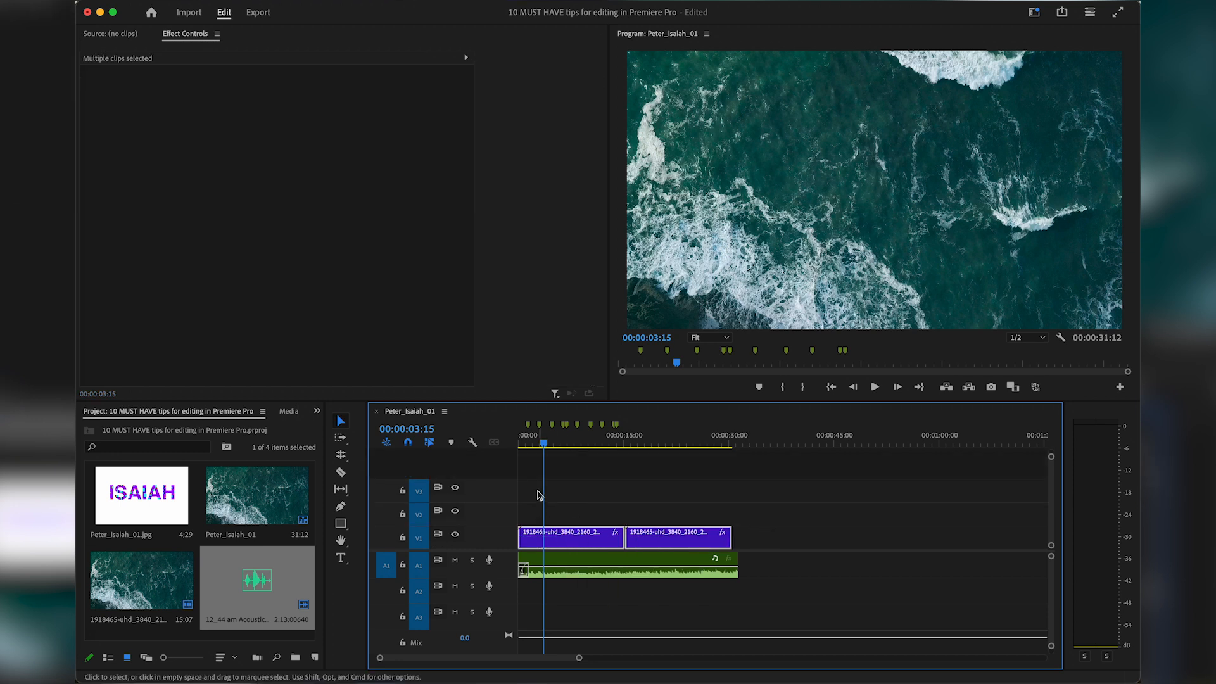
{"action": "left_click_drag", "start_coordinate": [529, 442], "coordinate": [756, 454]}
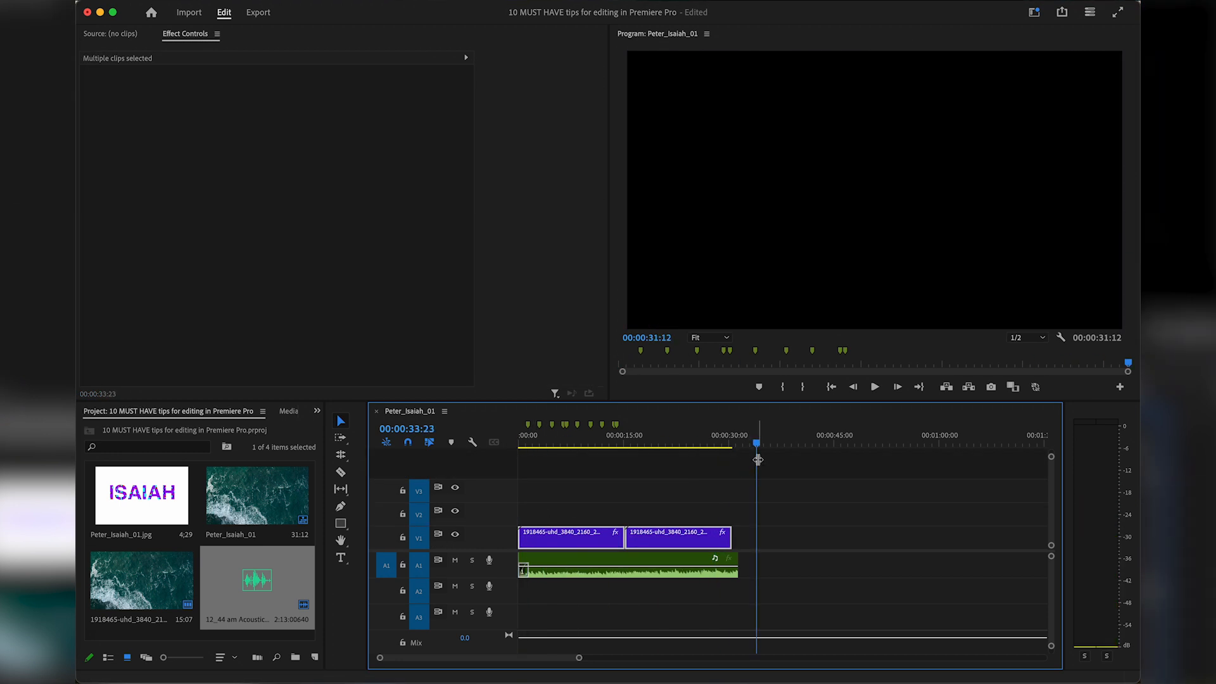
{"action": "key", "text": "super+v"}
{"action": "left_click_drag", "start_coordinate": [793, 537], "coordinate": [555, 511]}
{"action": "left_click", "coordinate": [756, 527]}
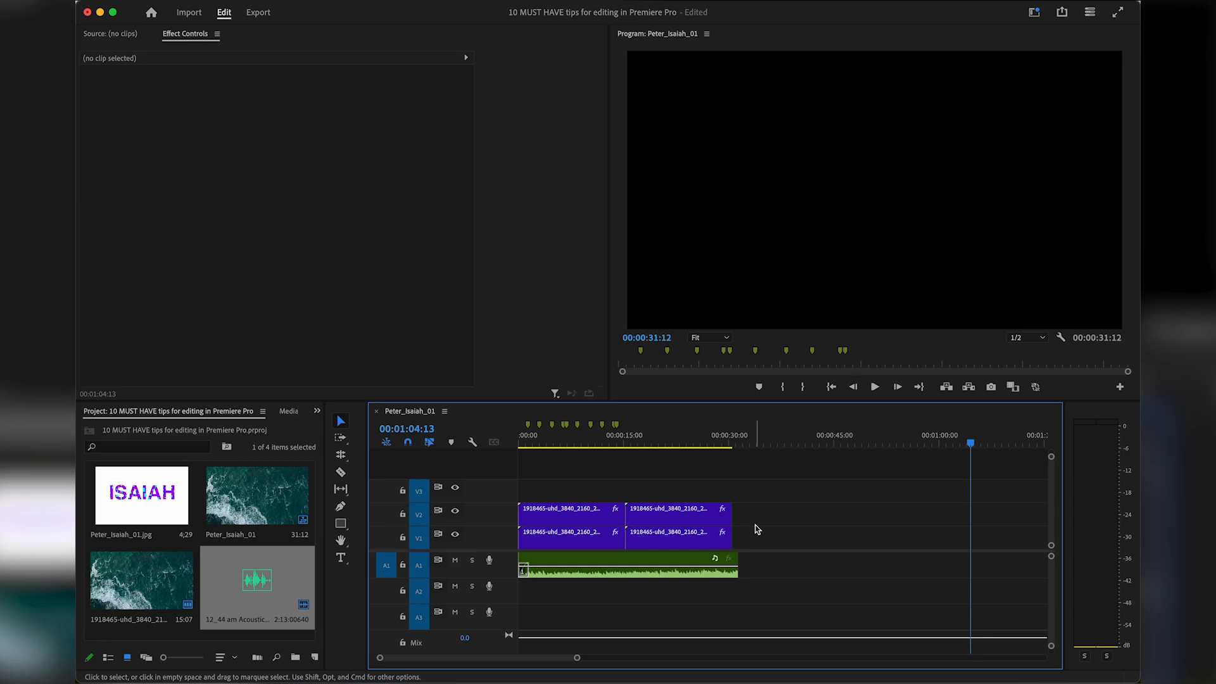
Paste the two clips again, move the copies onto V3 at the sequence start, and fit the whole sequence in the timeline.
{"action": "key", "text": "super+v"}
{"action": "key", "text": "minus"}
{"action": "key", "text": "minus"}
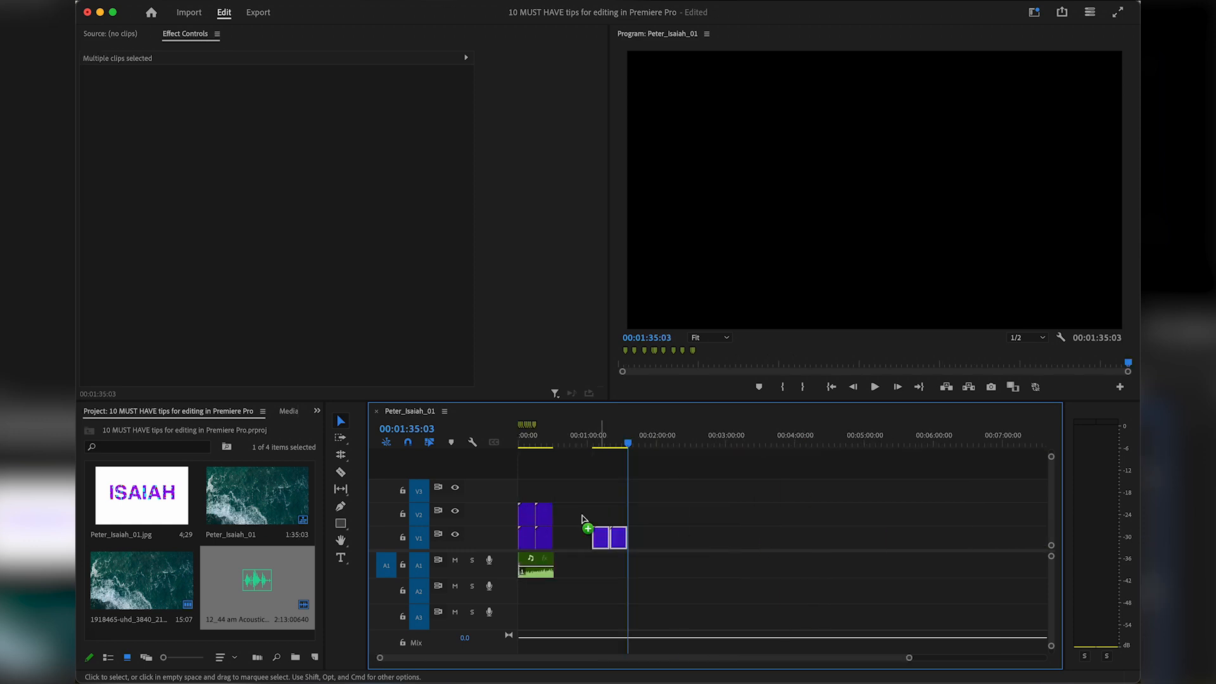
{"action": "left_click_drag", "start_coordinate": [600, 537], "coordinate": [498, 491]}
{"action": "key", "text": "backslash"}
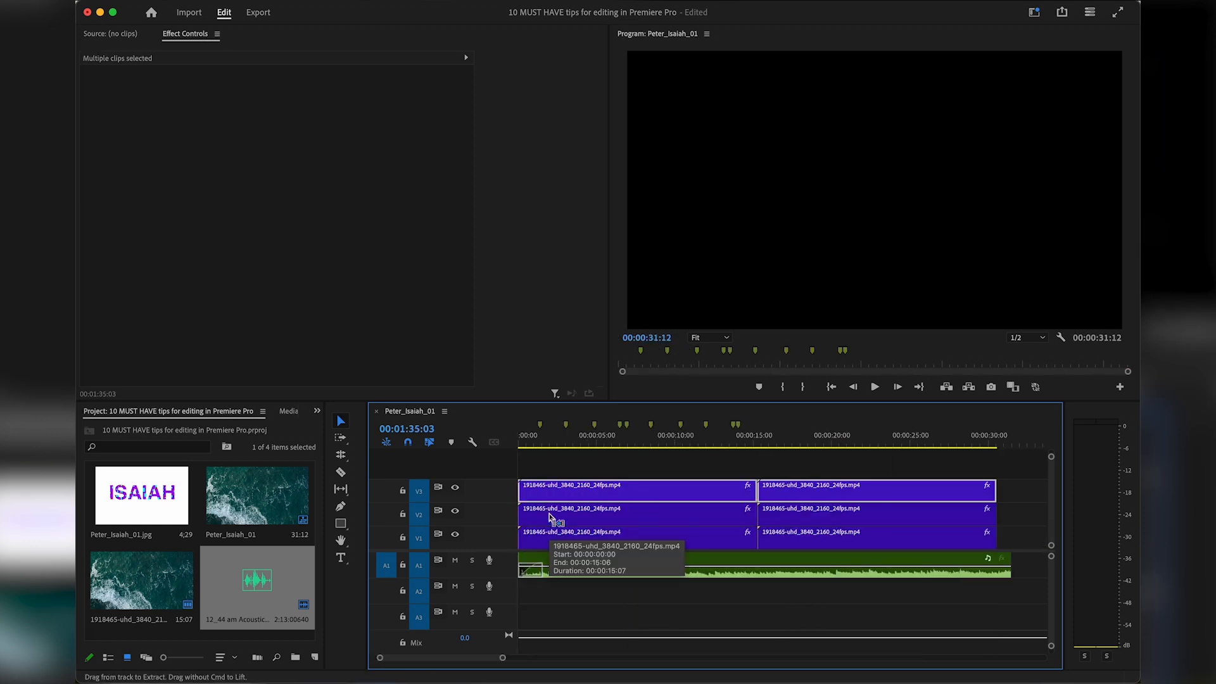
Expand the height of all video tracks until clip thumbnails show, and shrink them again by two increments.
{"action": "key", "text": "super+equal"}
{"action": "key", "text": "super+equal"}
{"action": "key", "text": "super+equal"}
{"action": "key", "text": "super+equal"}
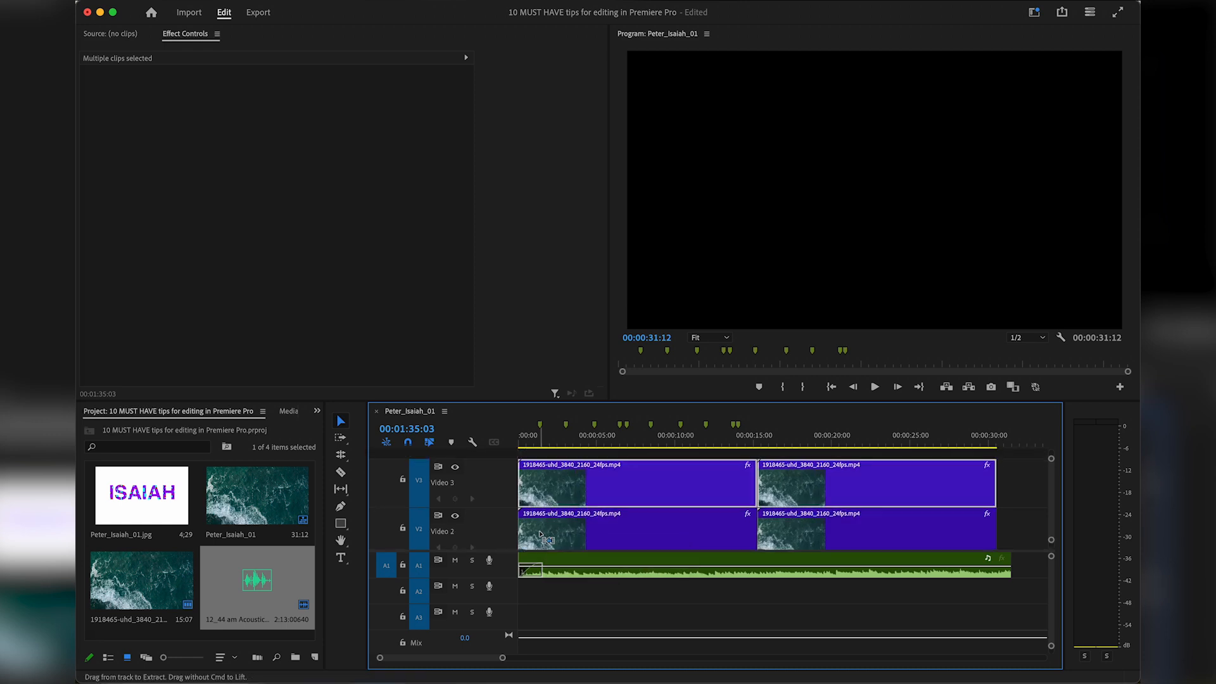
{"action": "key", "text": "super+minus"}
{"action": "key", "text": "super+minus"}
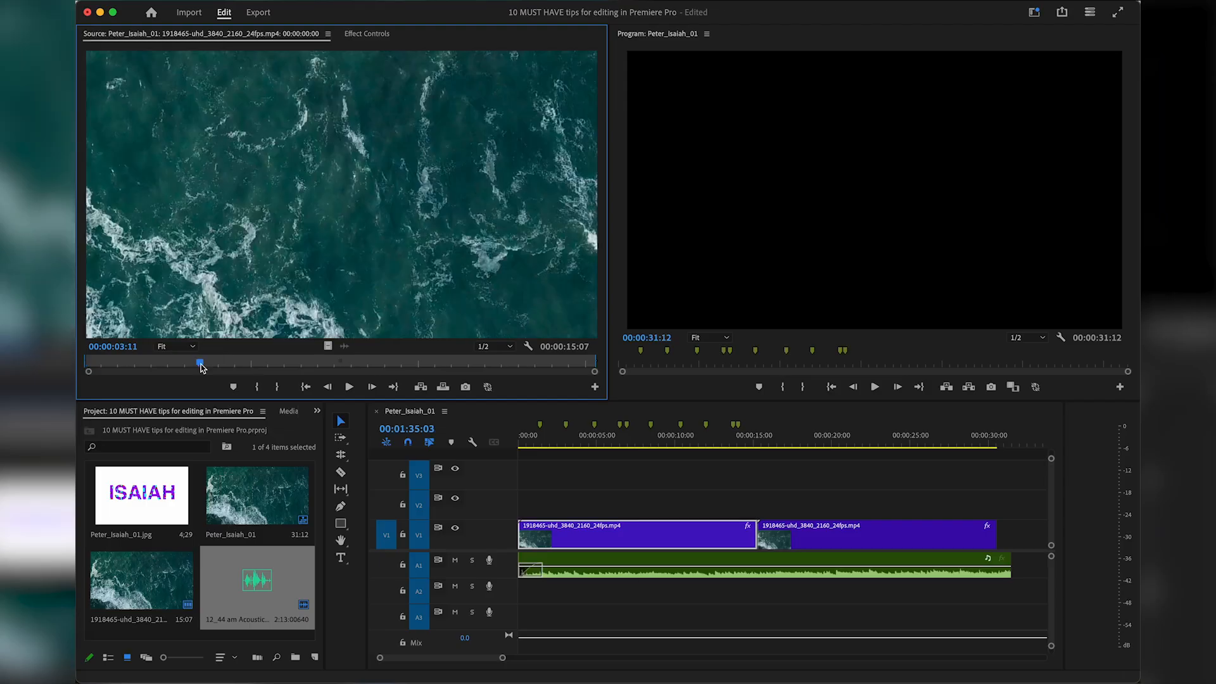
In the Source Monitor, mark the first V1 clip's In point at 00:00:02:10 and its Out point at 00:00:10:19.
{"action": "left_click_drag", "start_coordinate": [200, 364], "coordinate": [84, 367]}
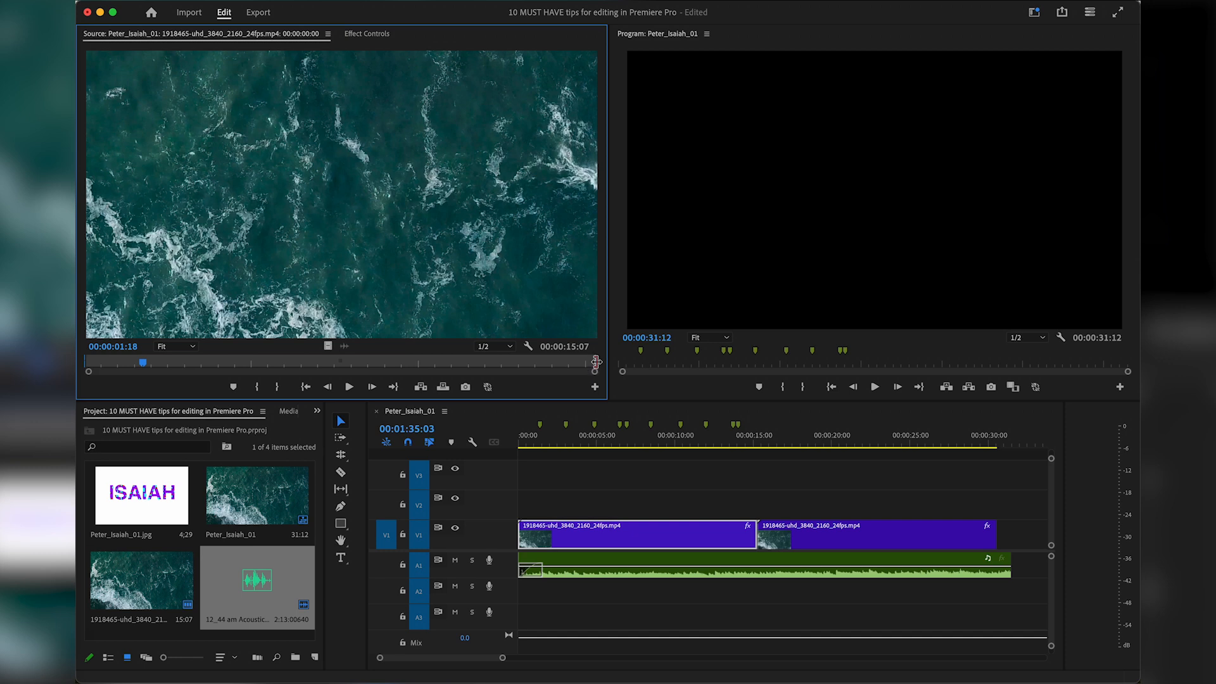
{"action": "mouse_move", "coordinate": [143, 365]}
{"action": "left_mouse_down"}
{"action": "mouse_move", "coordinate": [114, 365]}
{"action": "mouse_move", "coordinate": [164, 365]}
{"action": "left_mouse_up"}
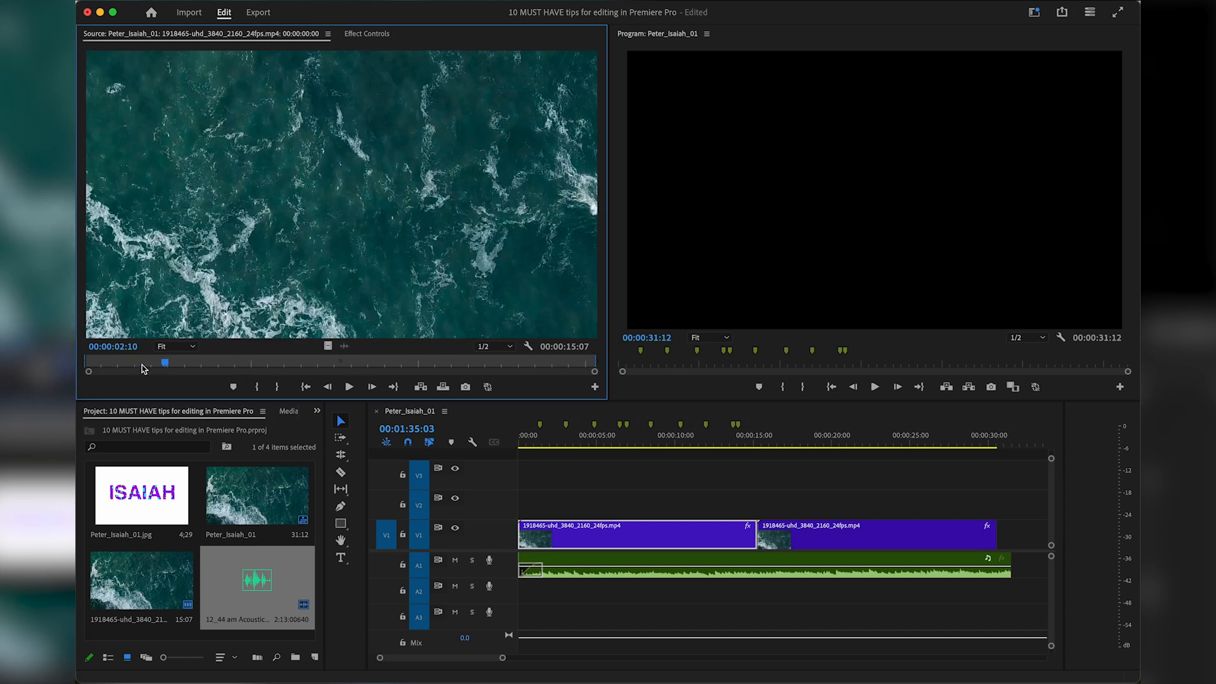
{"action": "key", "text": "i"}
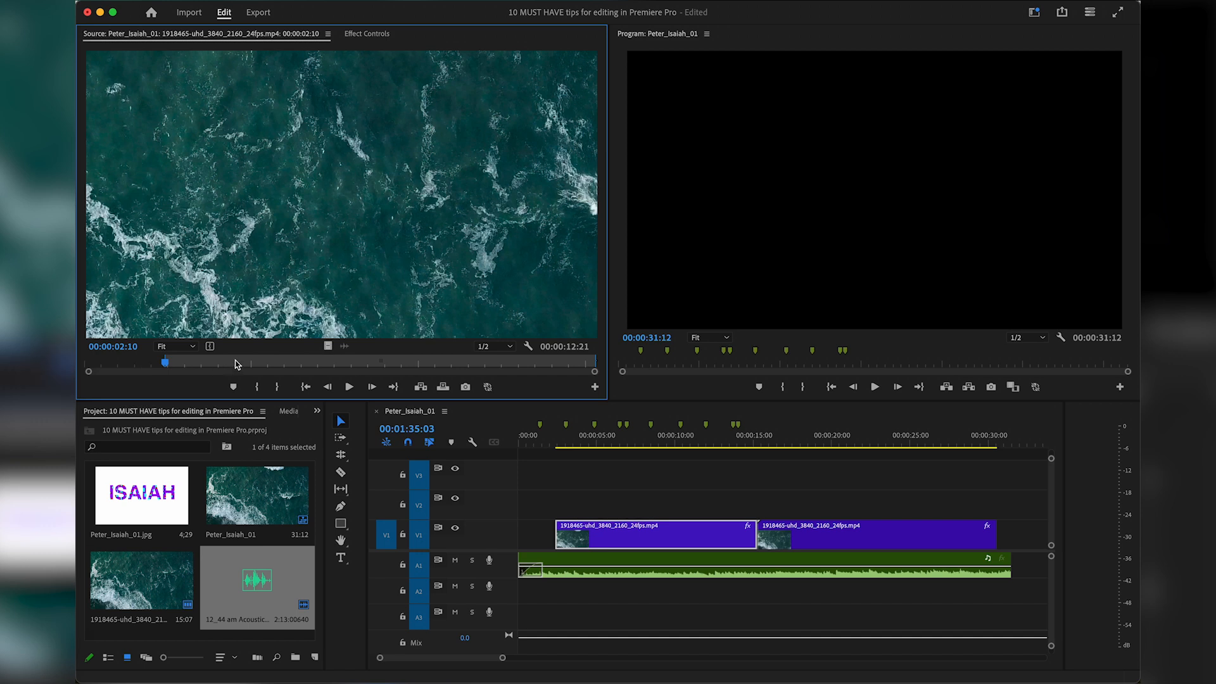
{"action": "left_click_drag", "start_coordinate": [234, 364], "coordinate": [447, 370]}
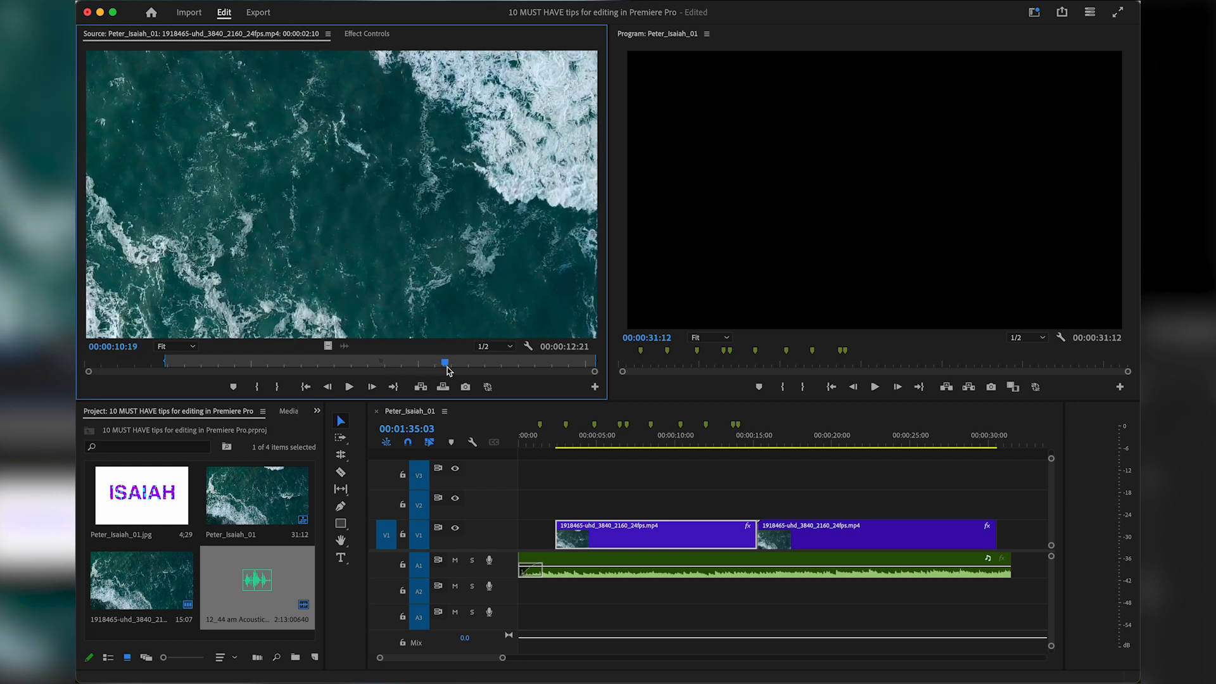
{"action": "key", "text": "o"}
Play the sequence from 00:00:01:14 into the start of the trimmed V1 clip, stopping at 00:00:04:03.
{"action": "left_click", "coordinate": [545, 446]}
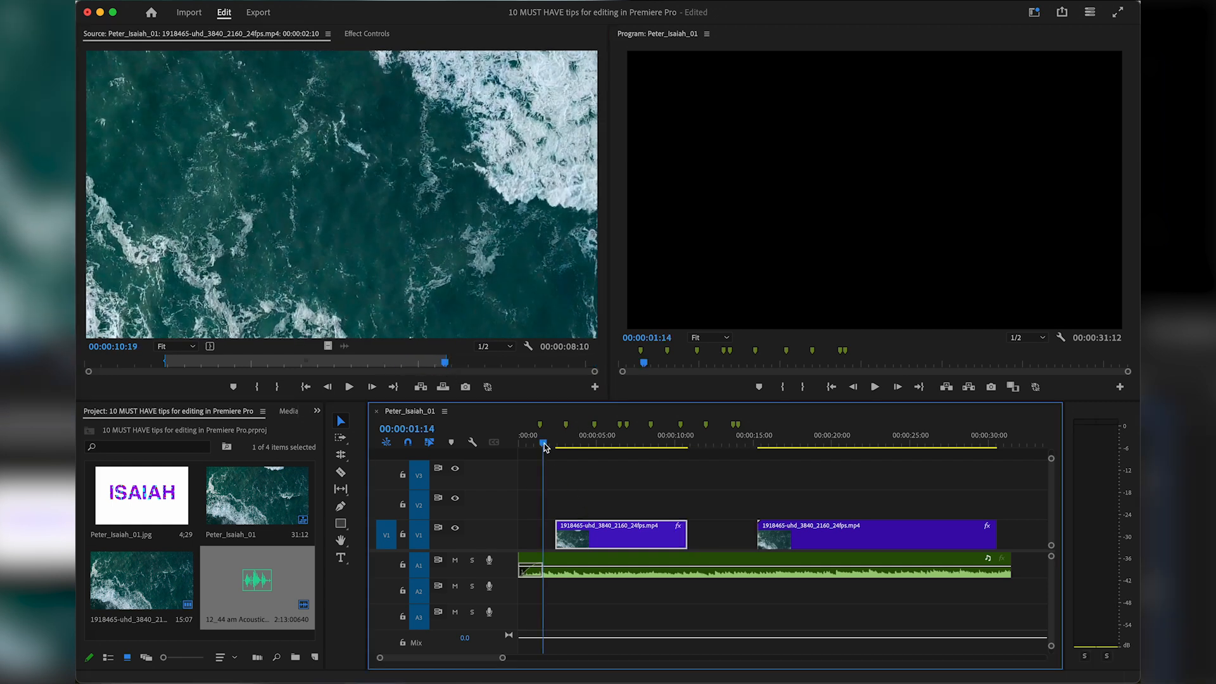
{"action": "key", "text": "space"}
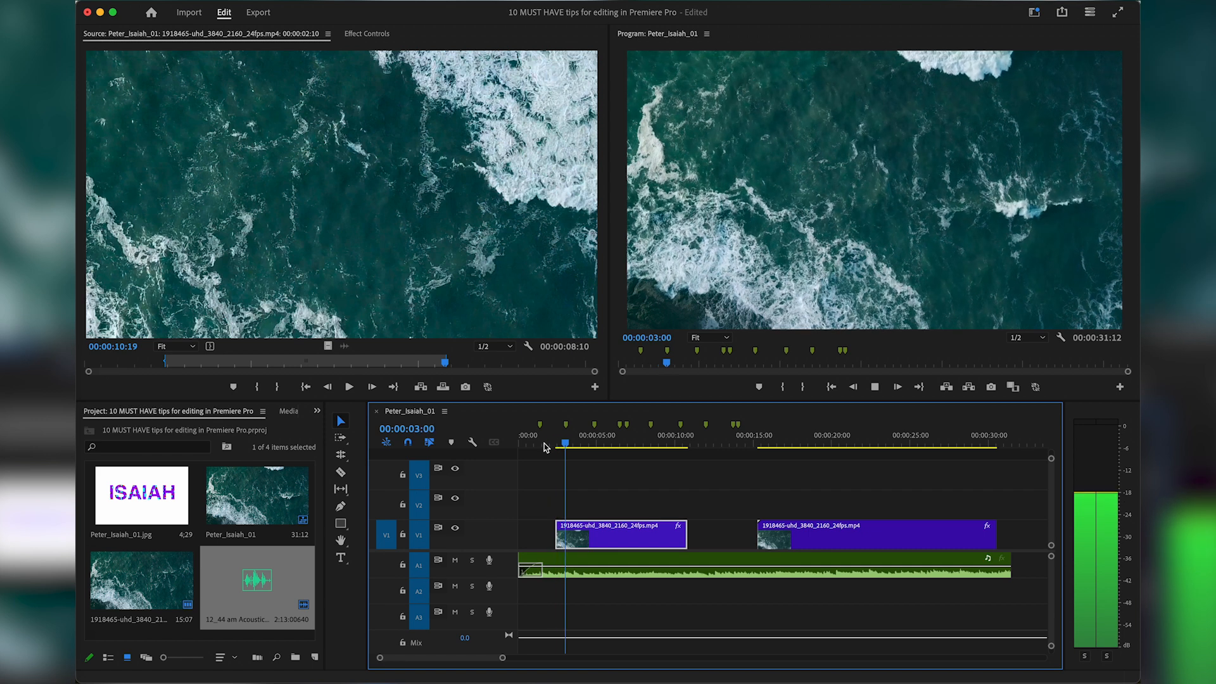
{"action": "key", "text": "space"}
Clear the first V1 clip's Out and In points and mark new ones at 00:00:02:16 (In) and 00:00:10:01 (Out).
{"action": "key", "text": "alt+o"}
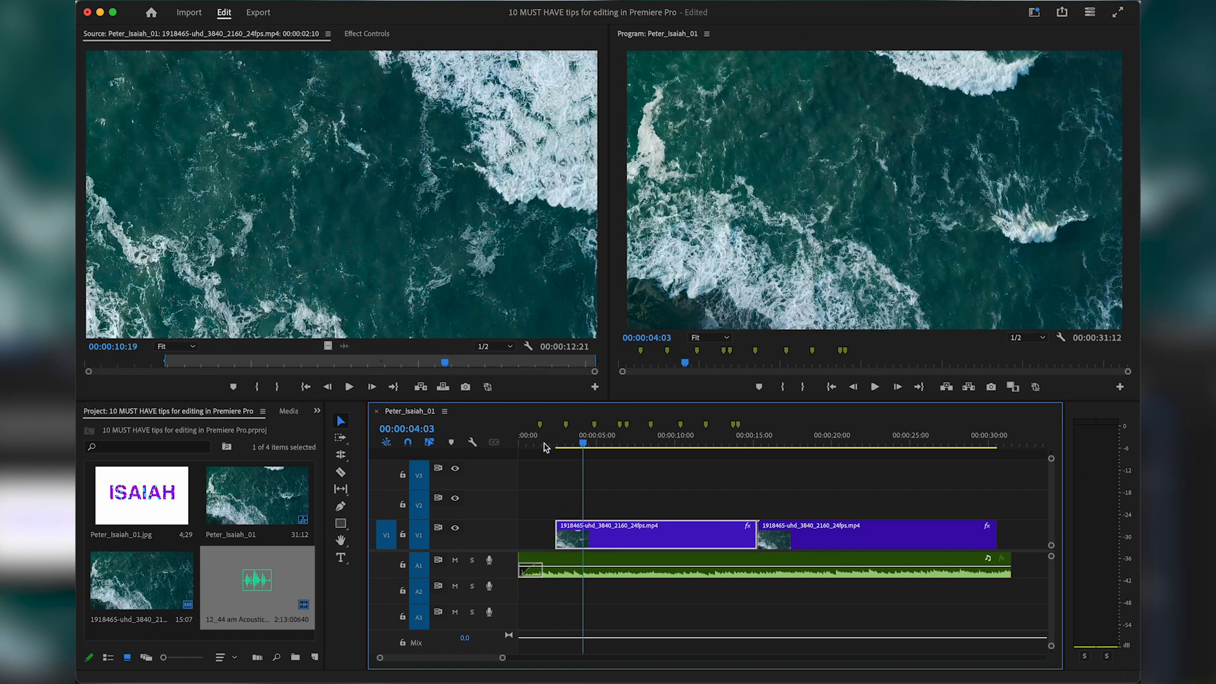
{"action": "key", "text": "alt+i"}
{"action": "left_click_drag", "start_coordinate": [140, 363], "coordinate": [177, 363]}
{"action": "key", "text": "i"}
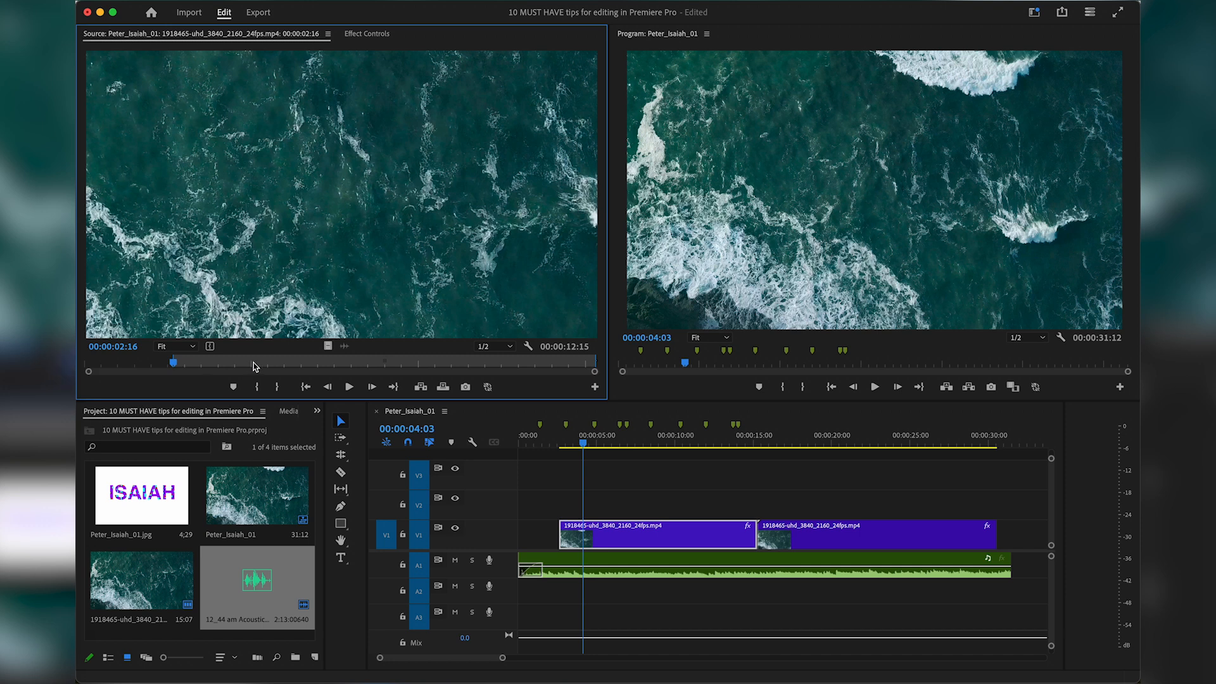
{"action": "left_click", "coordinate": [419, 364]}
{"action": "key", "text": "o"}
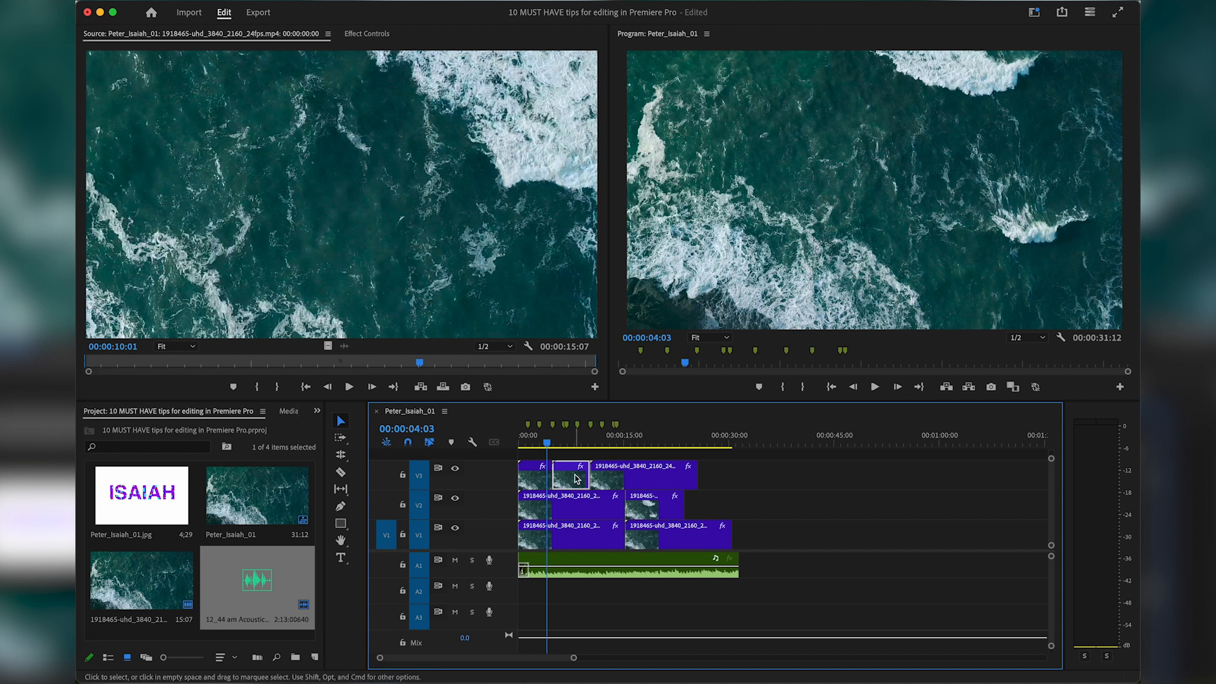
Add the last V3 clip, the V2 clips and the second V1 clip to the selection one by one.
{"action": "left_click", "coordinate": [636, 482], "text": "shift"}
{"action": "left_click", "coordinate": [584, 513], "text": "shift"}
{"action": "left_click", "coordinate": [663, 537], "text": "shift"}
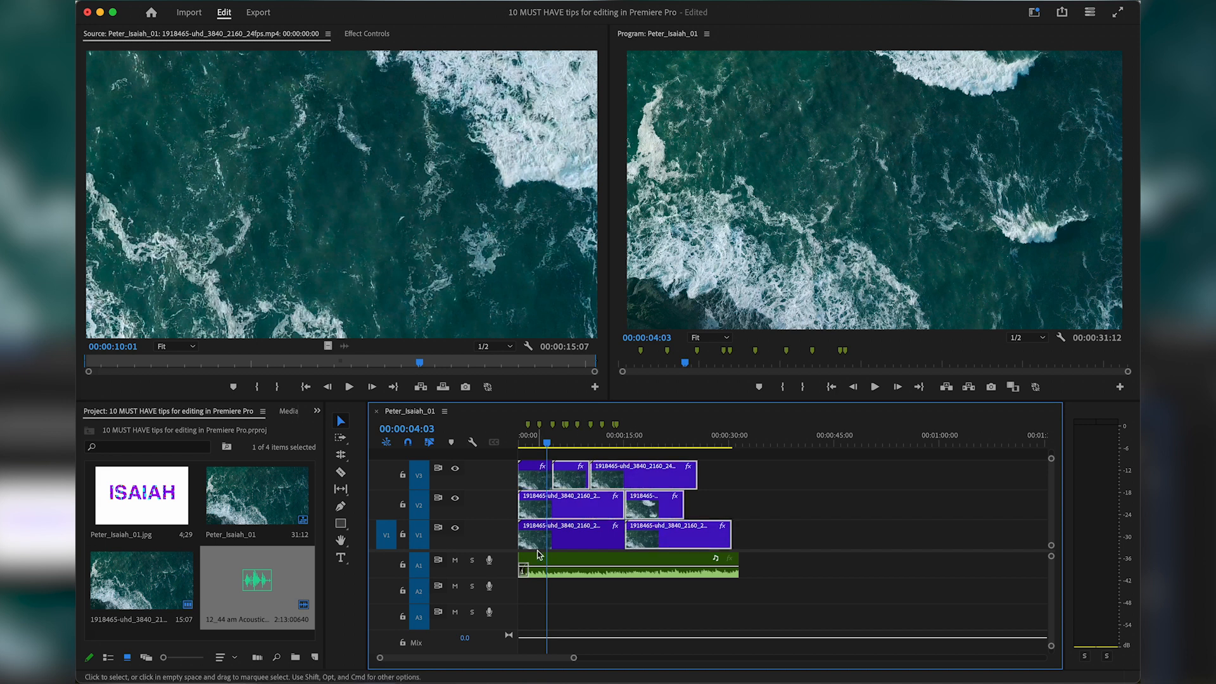
With Track Select Forward, shift the third V3 clip and all following clips, including the audio, about 5 seconds later.
{"action": "key", "text": "a"}
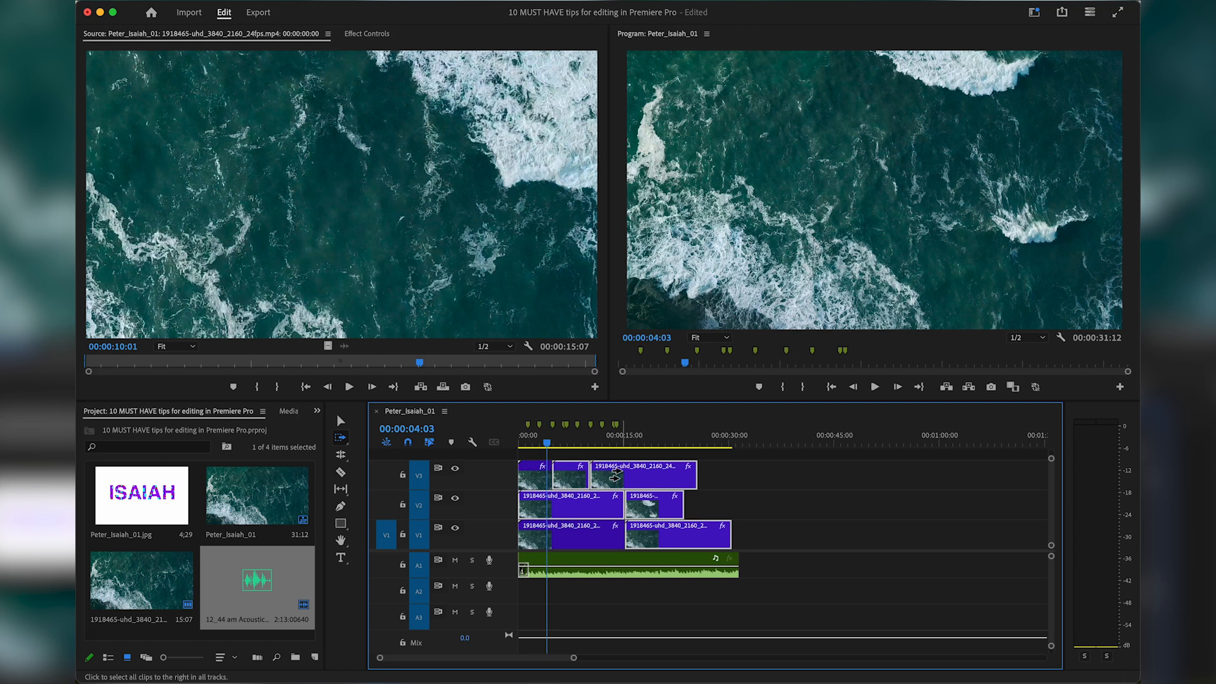
{"action": "left_click_drag", "start_coordinate": [633, 480], "coordinate": [687, 476]}
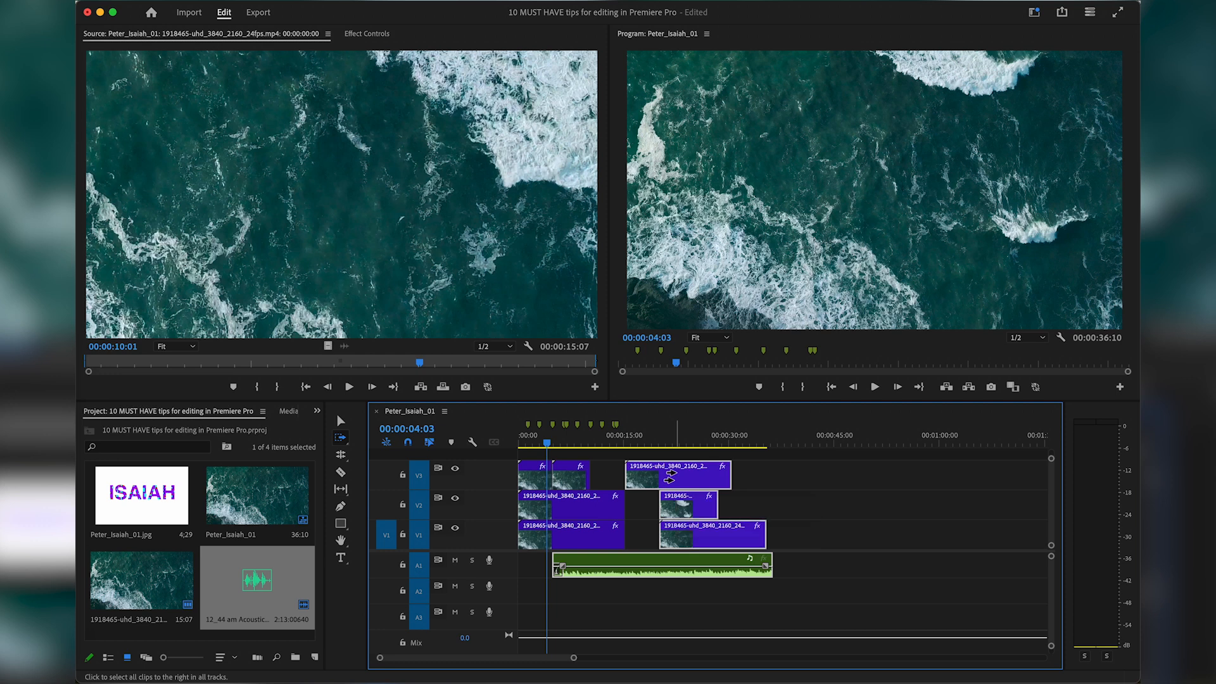